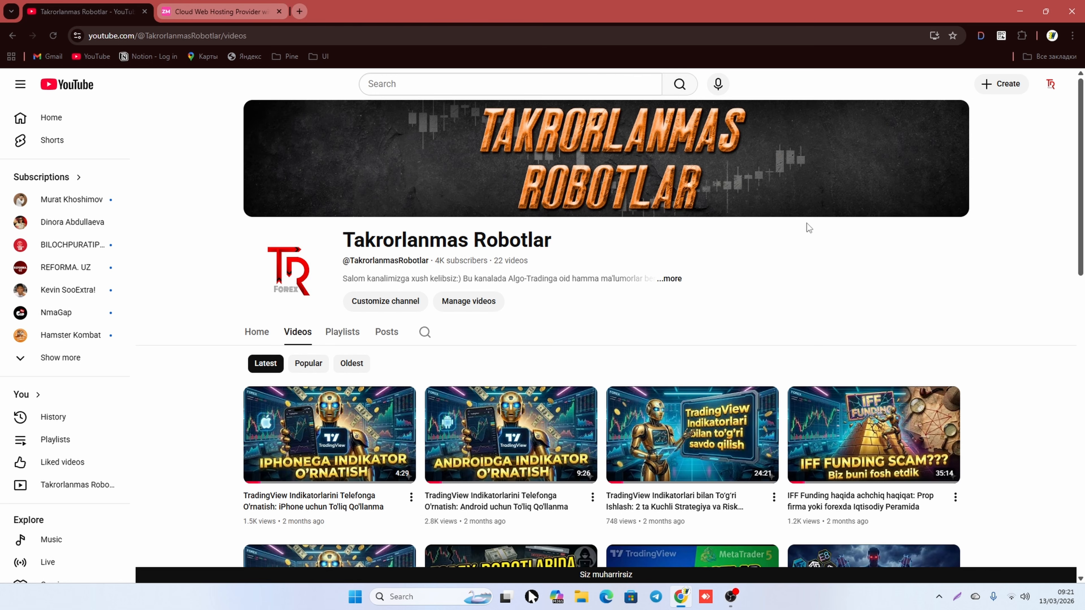
# Step: Browse the Takrorlanmas Robotlar video list, then switch to the Zomro cloud hosting tab
pyautogui.scroll(-7, 759, 220)
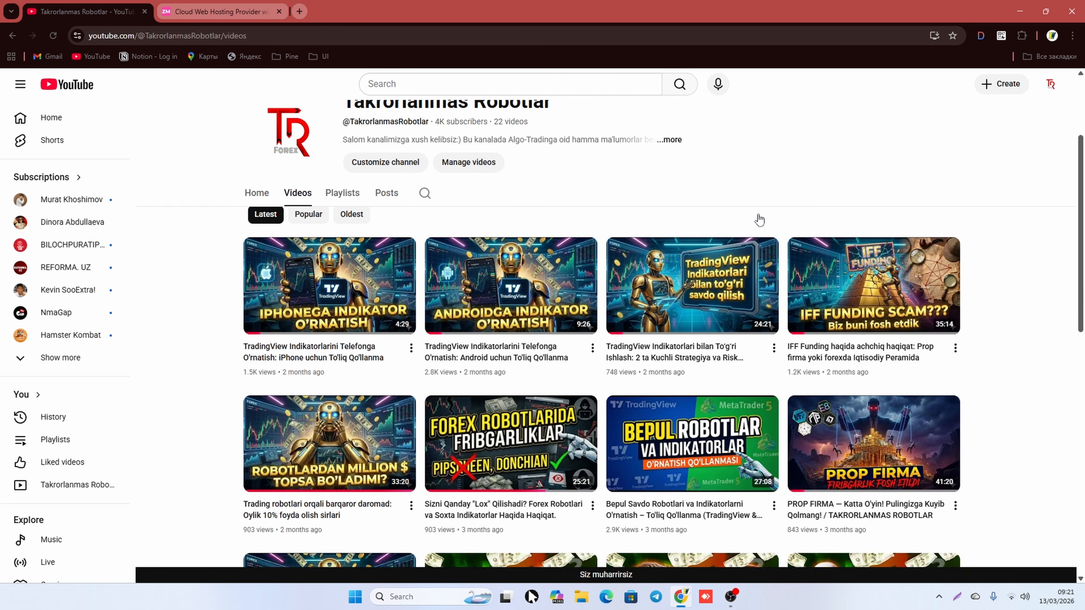
pyautogui.scroll(-1, 759, 220)
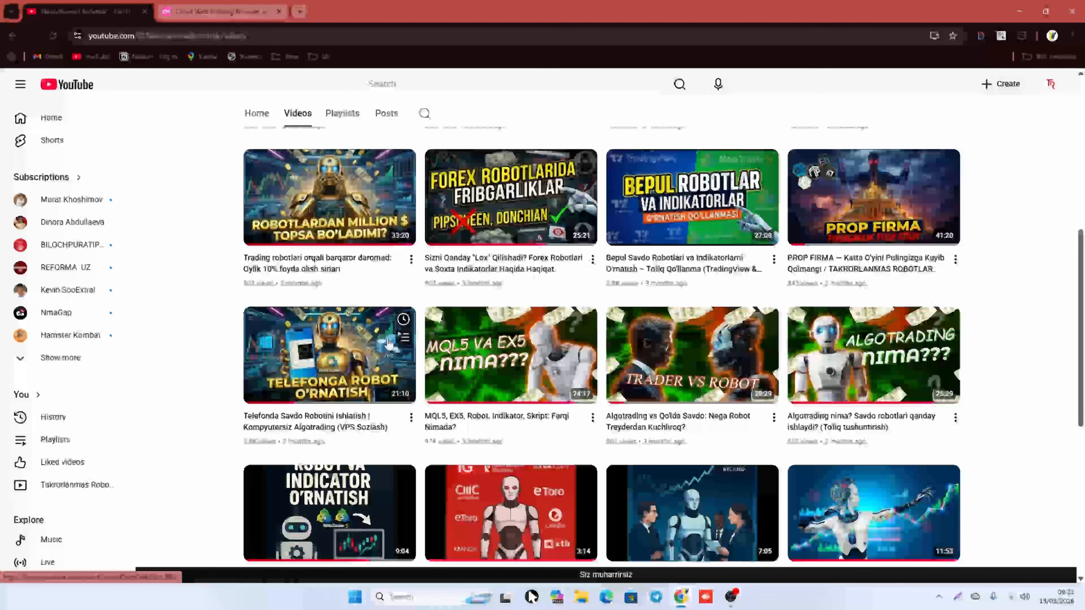
pyautogui.moveTo(273, 401)
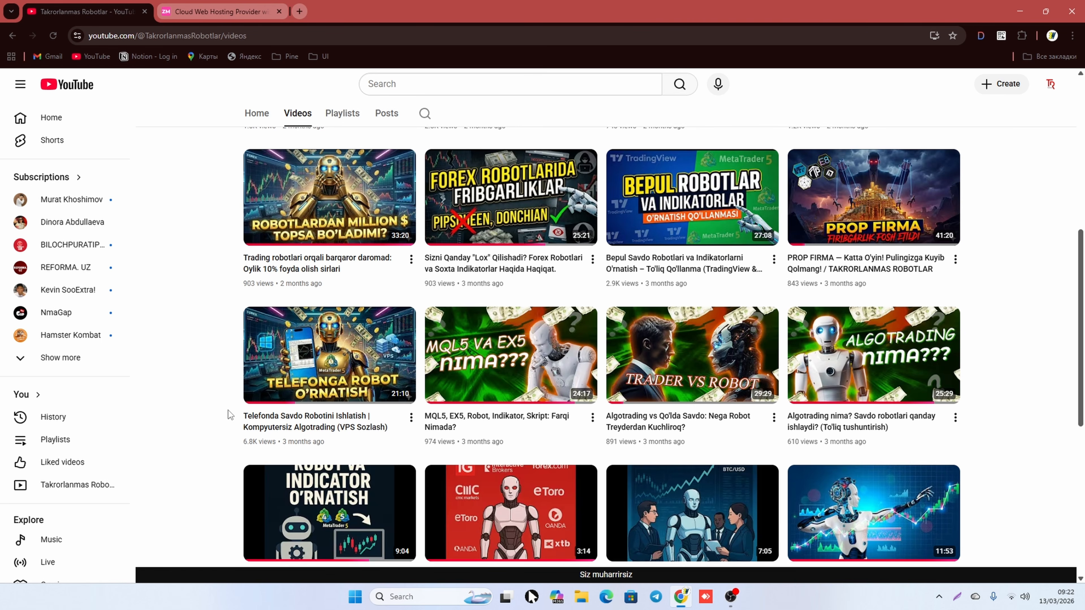
pyautogui.scroll(10, 218, 411)
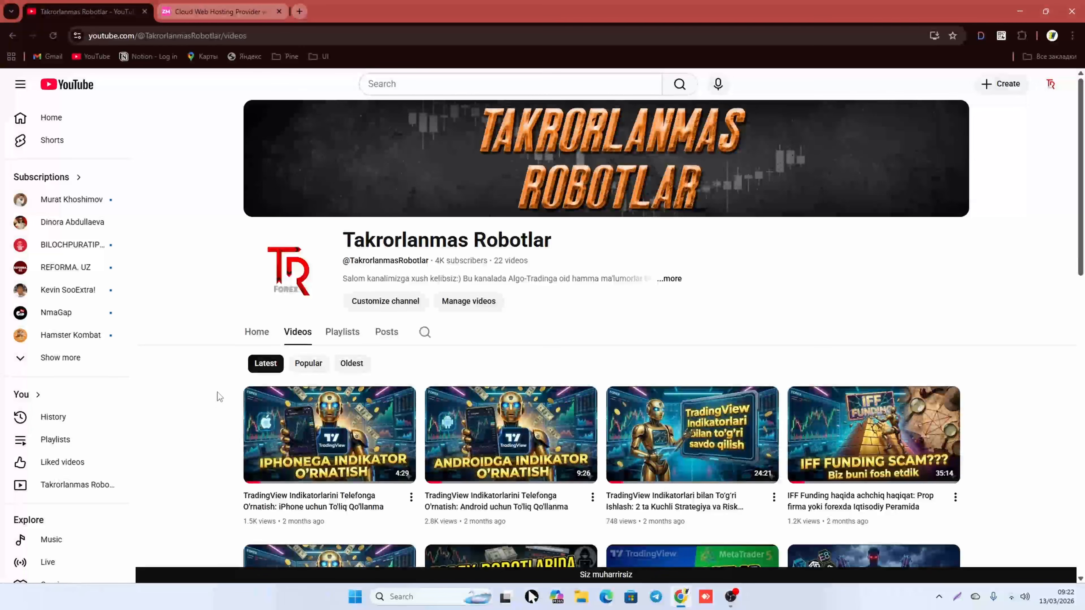
pyautogui.click(230, 10)
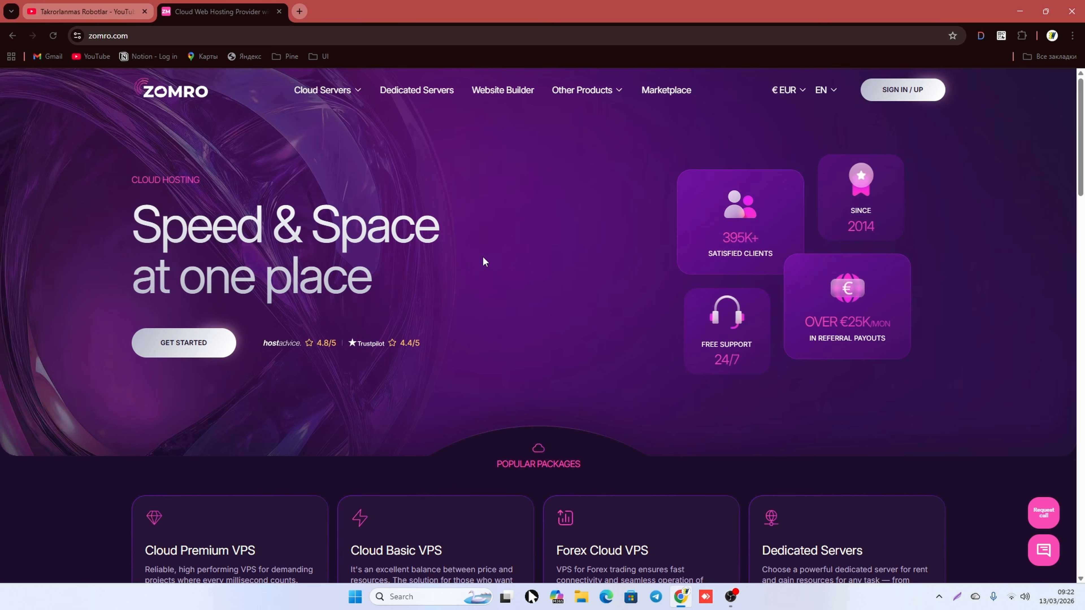
# Step: Highlight the Forex Cloud VPS plan name and its €6.48 starting price, then go to sign-in
pyautogui.scroll(-6, 484, 261)
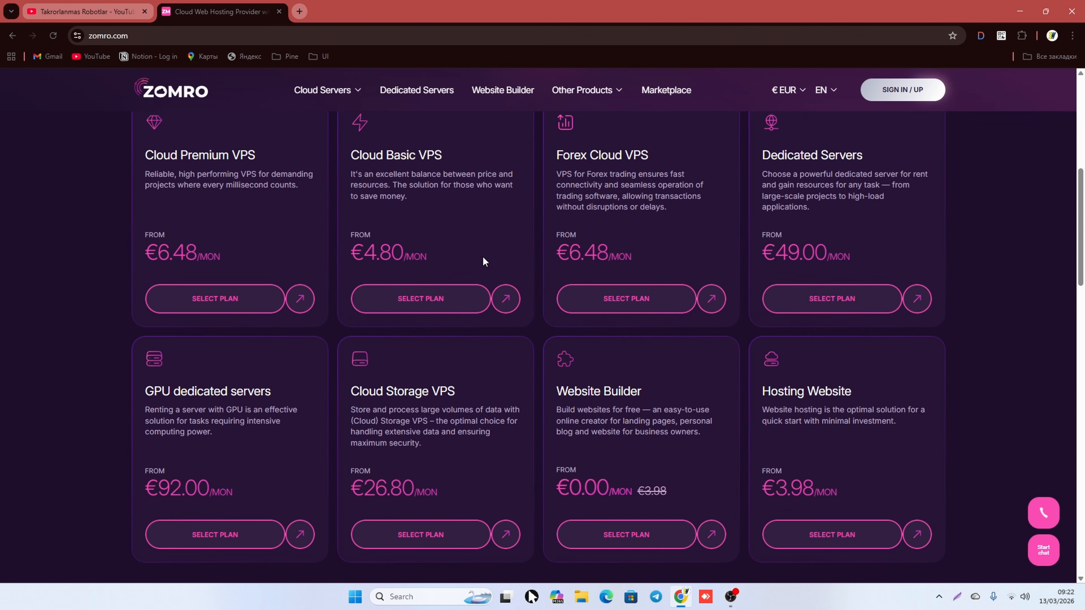
pyautogui.scroll(-4, 484, 260)
pyautogui.scroll(6, 484, 260)
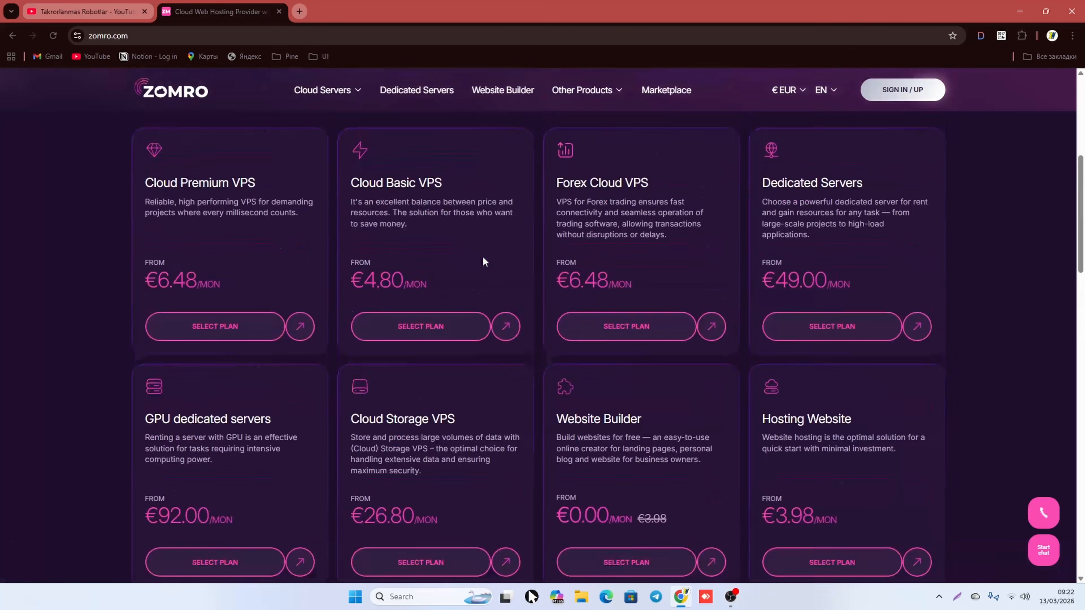
pyautogui.moveTo(555, 269); pyautogui.dragTo(661, 270)
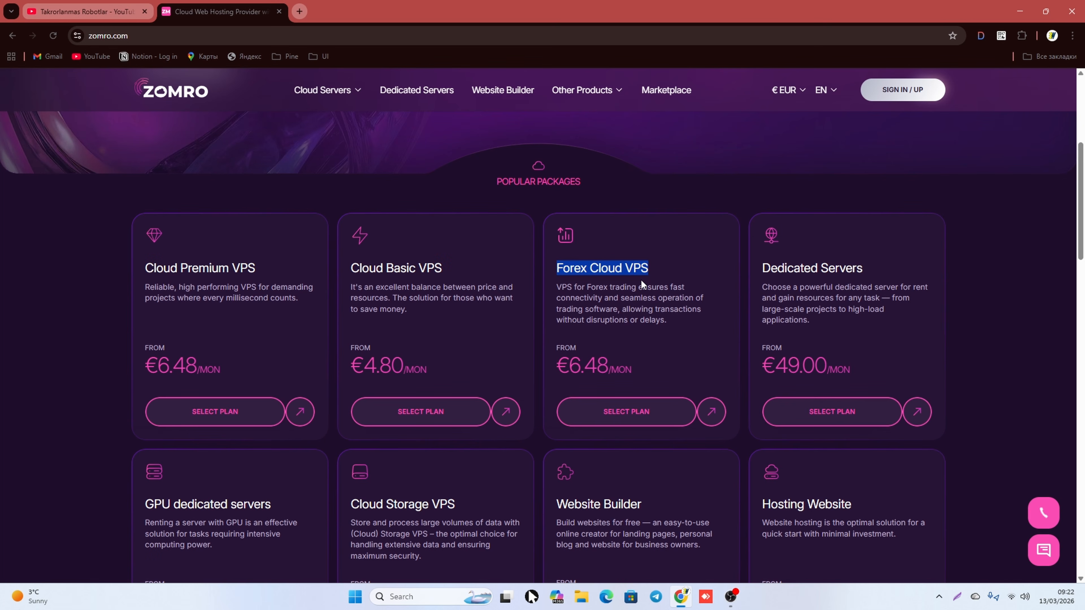
pyautogui.click(618, 273)
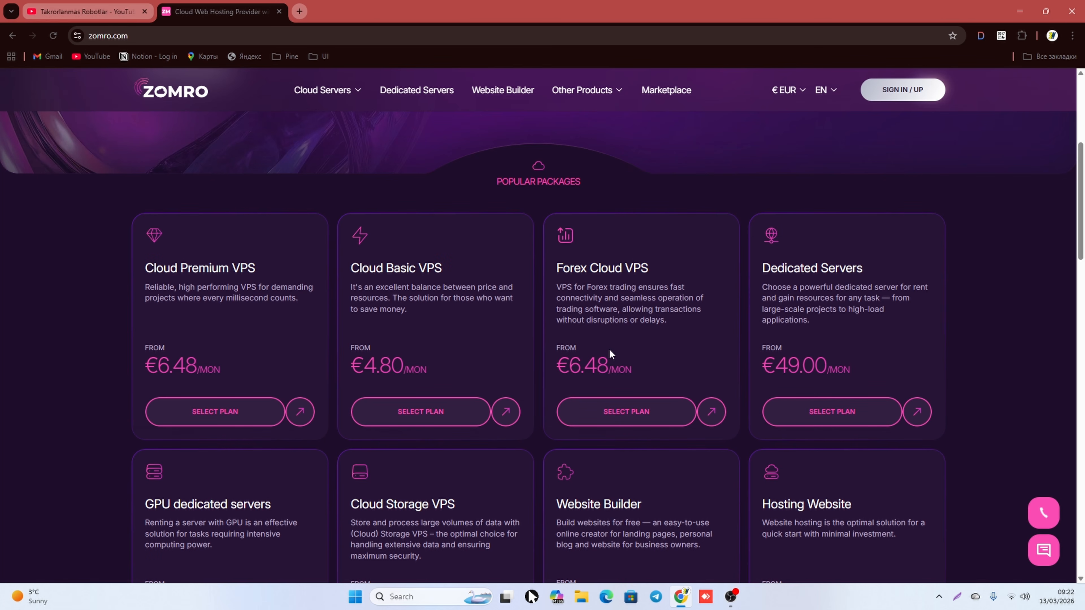
pyautogui.moveTo(571, 363); pyautogui.dragTo(630, 369)
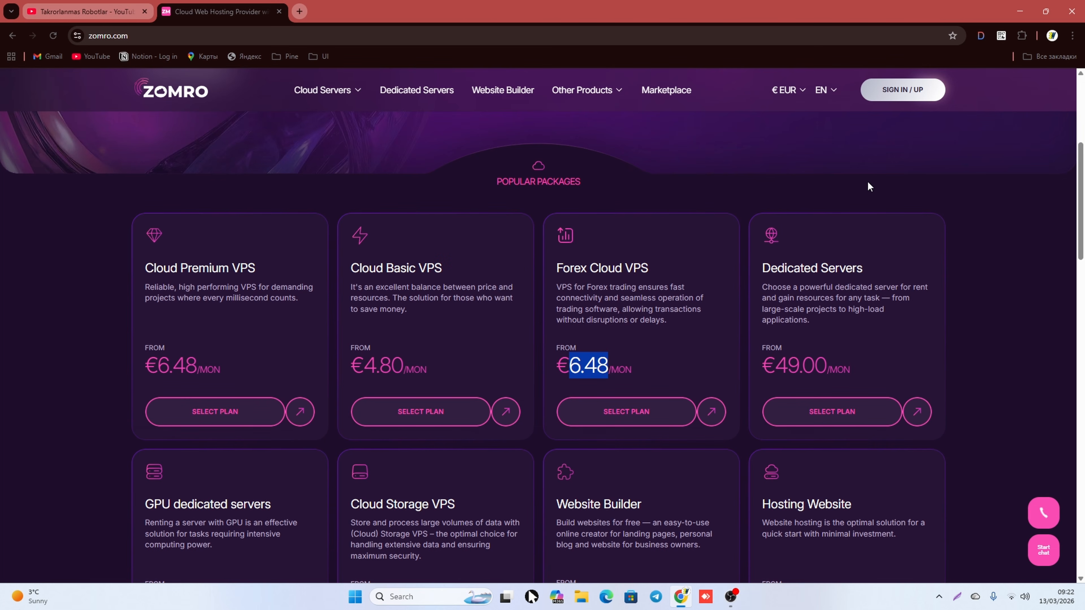
pyautogui.click(901, 91)
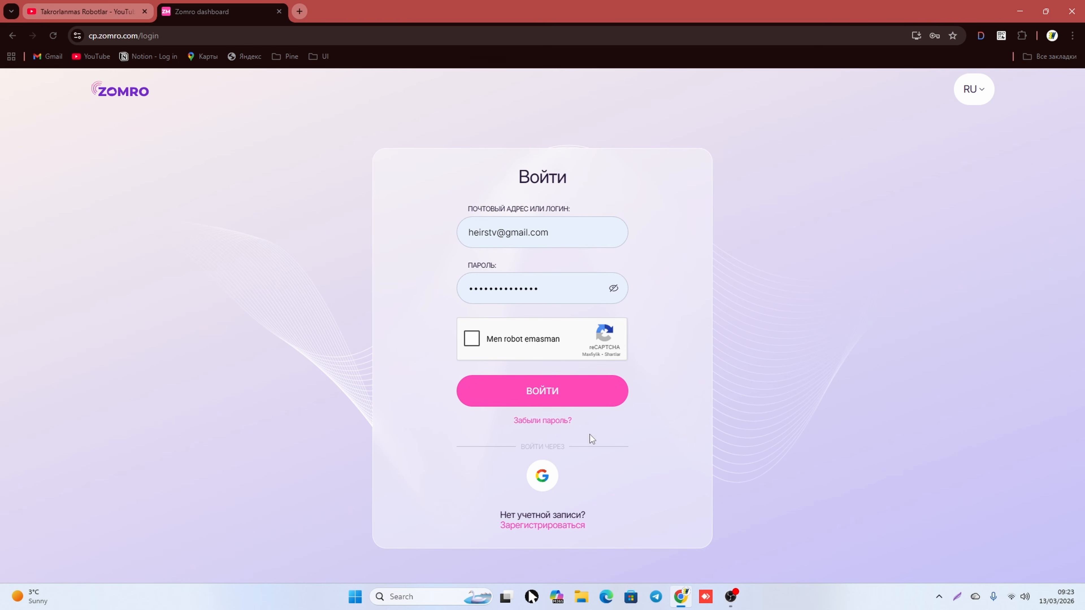
# Step: Back out of the registration form, pass the reCAPTCHA, and log in with saved credentials
pyautogui.click(546, 528)
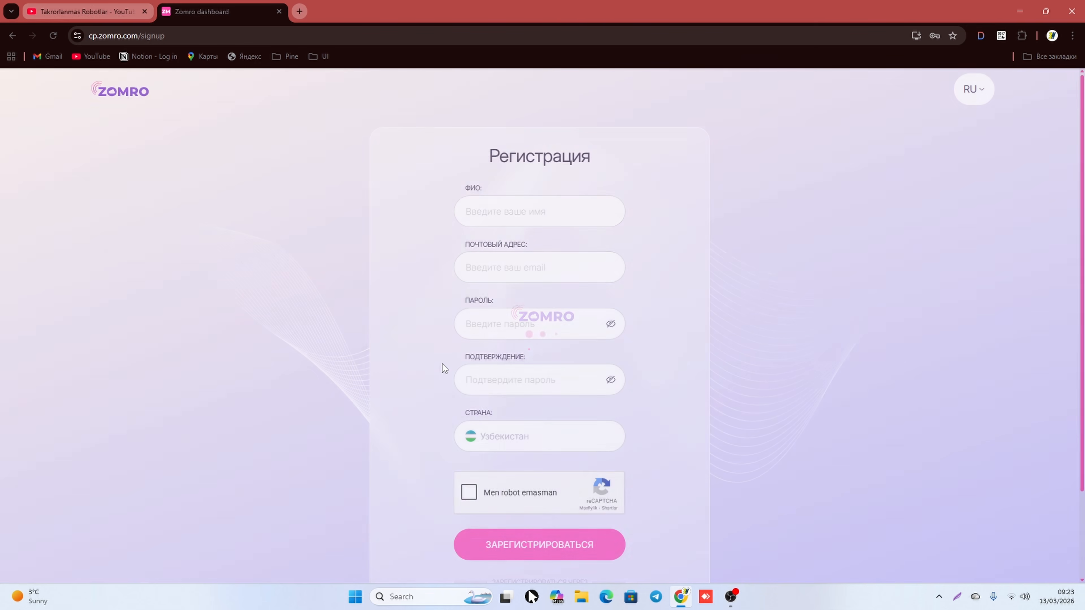
pyautogui.click(508, 212)
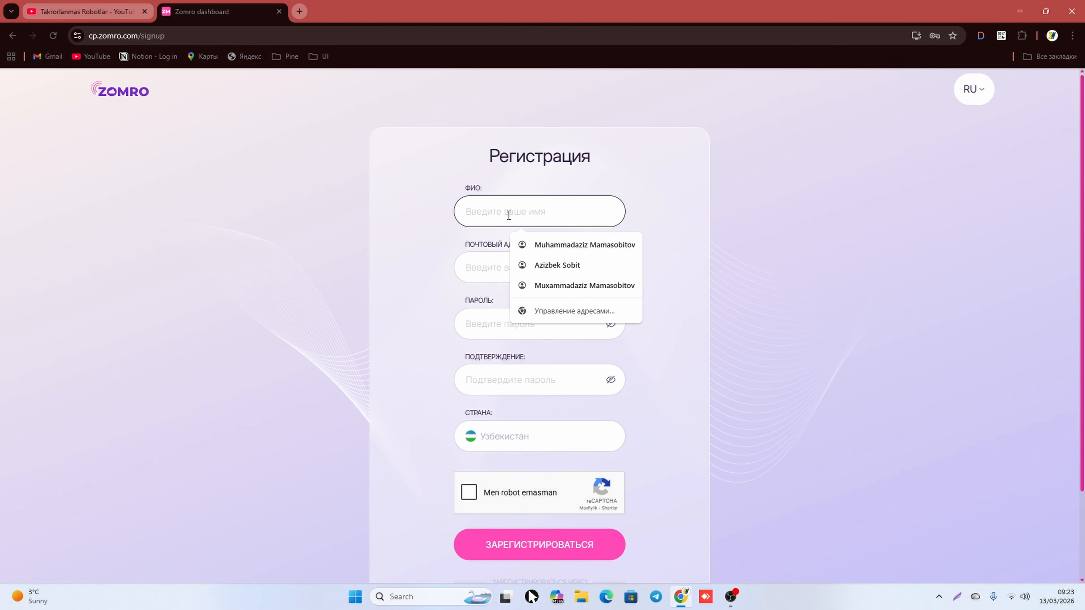
pyautogui.click(450, 243)
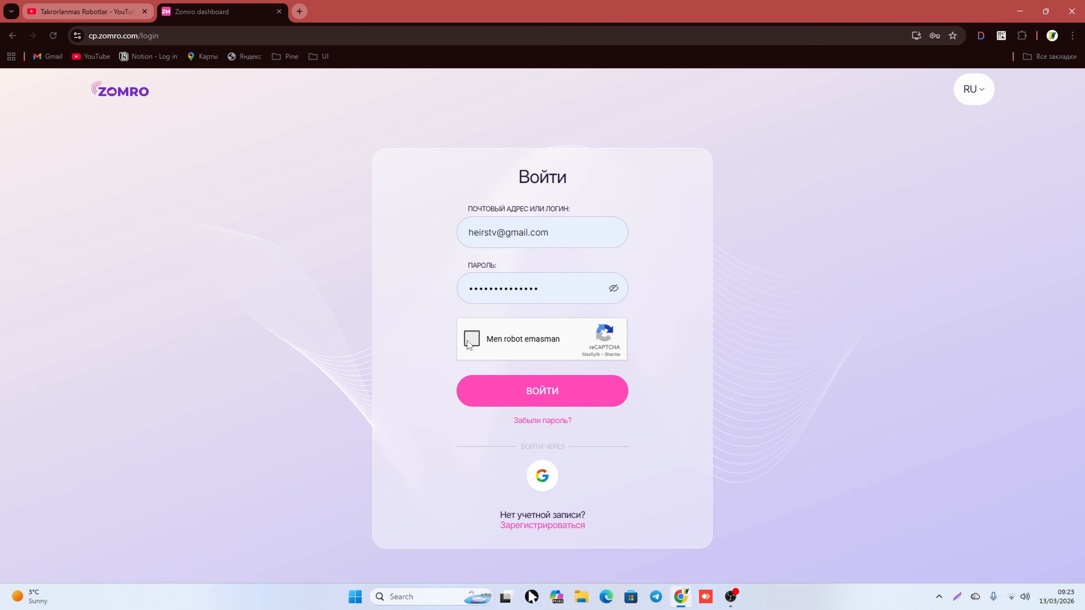
pyautogui.click(469, 341)
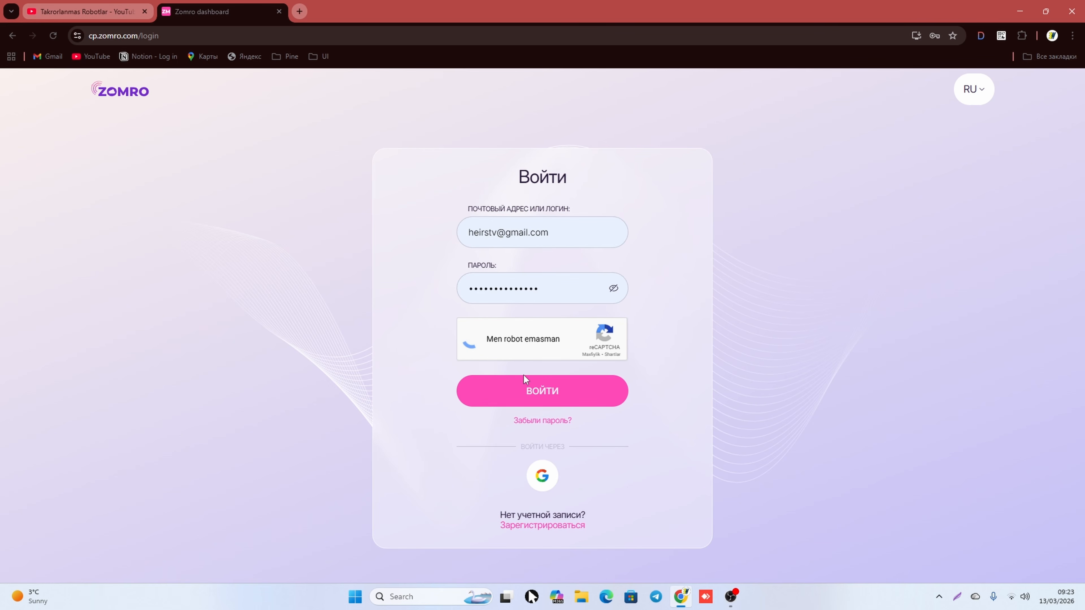
pyautogui.click(538, 400)
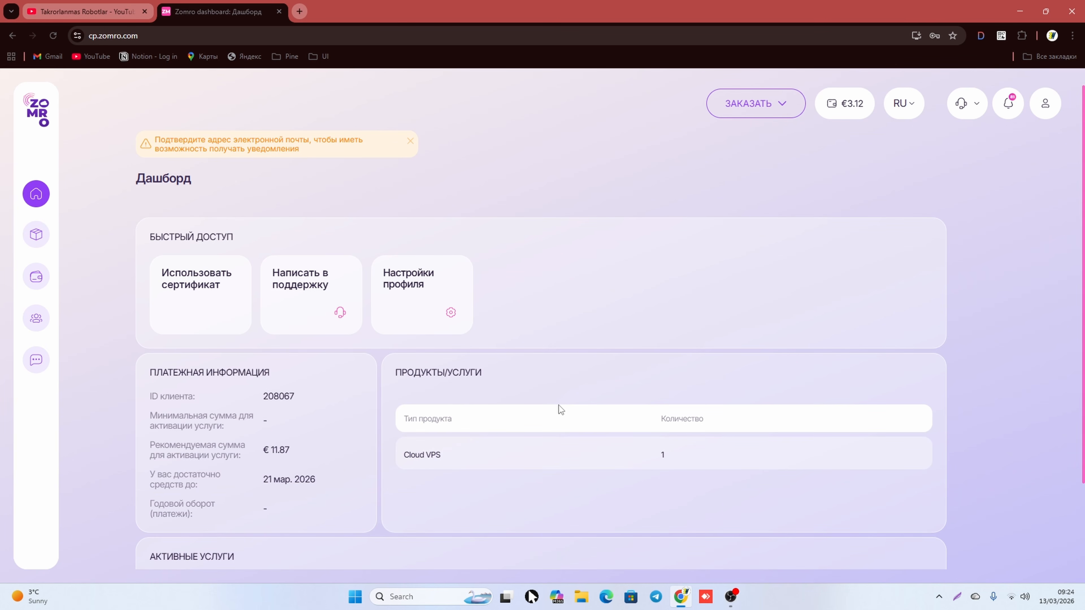
# Step: Check the Active Services table, then open the €3.12 balance top-up form
pyautogui.scroll(-2, 558, 406)
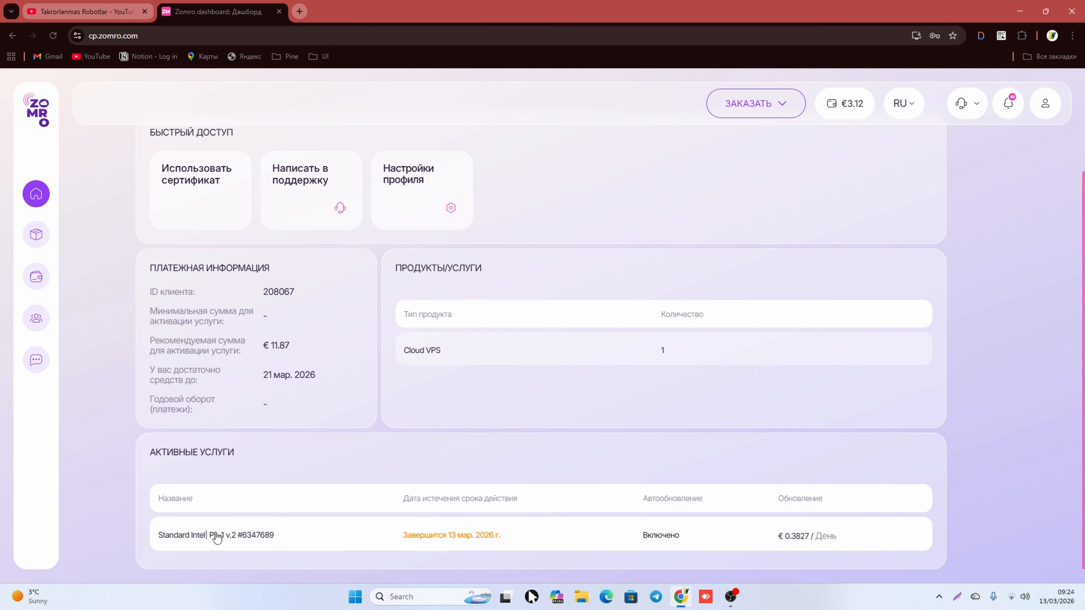
pyautogui.scroll(2, 375, 530)
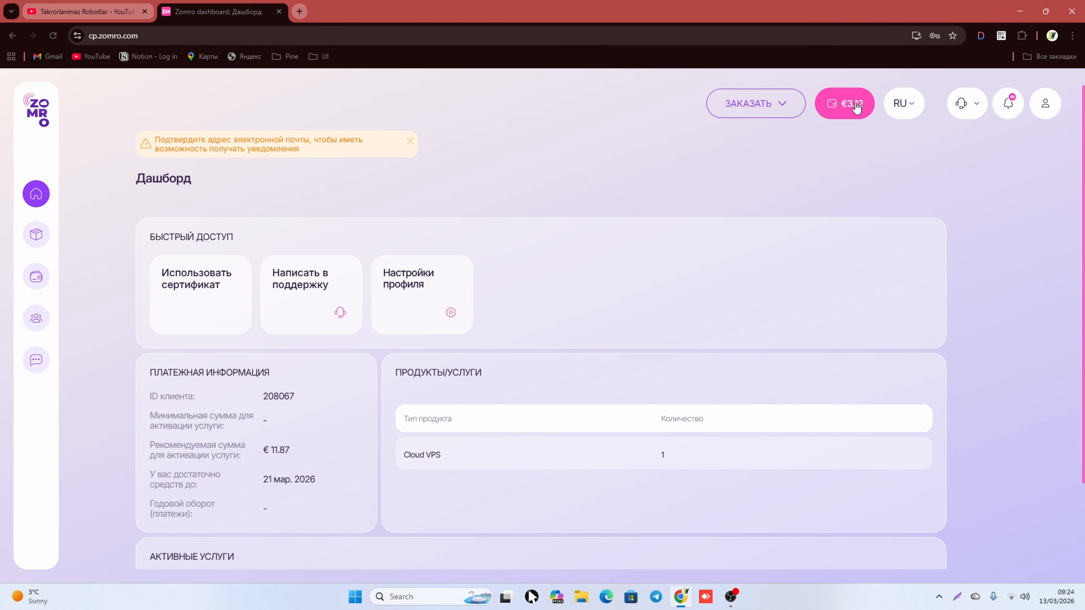
pyautogui.click(854, 105)
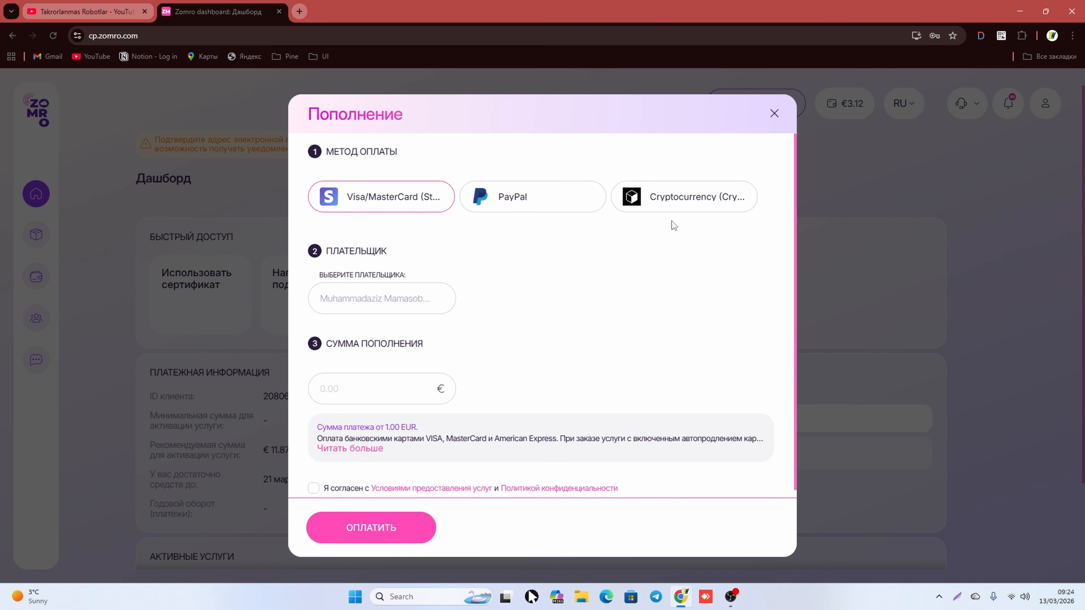
# Step: Pay a 1 € top-up by Visa/MasterCard card with the terms of service accepted
pyautogui.click(690, 208)
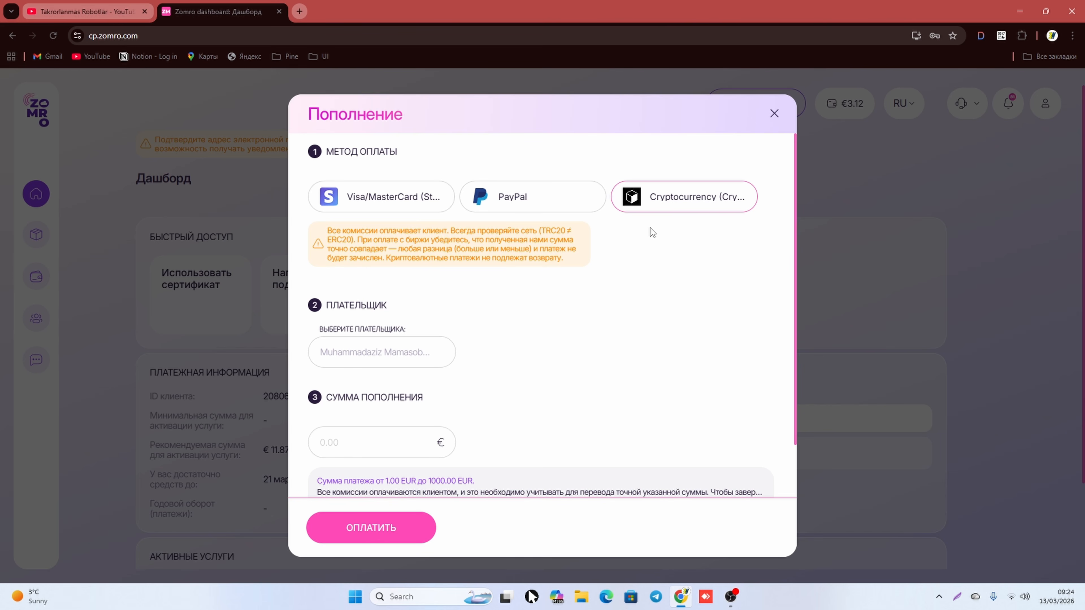
pyautogui.click(414, 200)
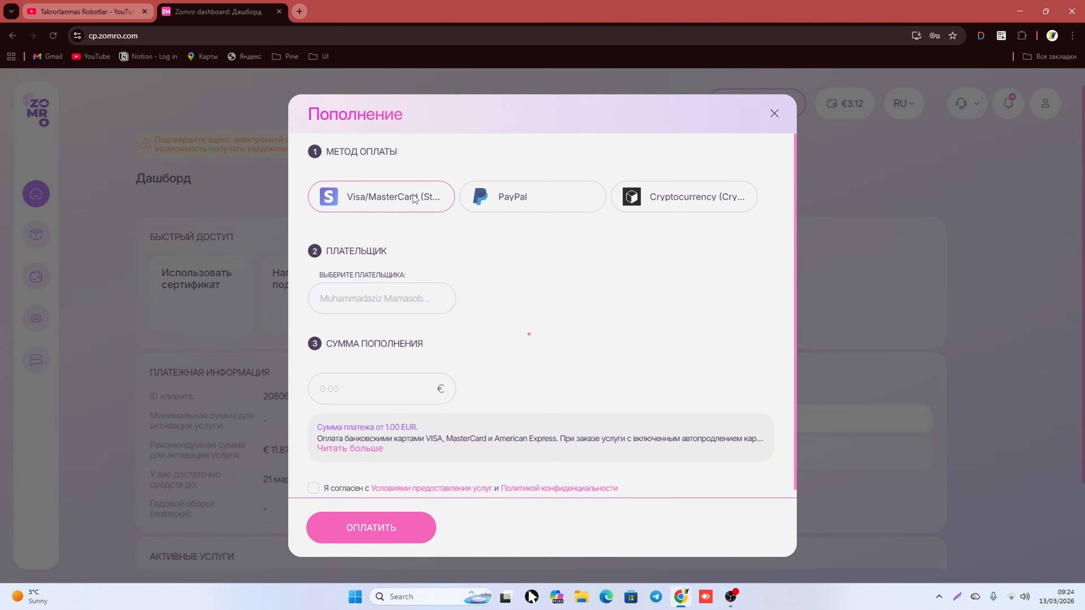
pyautogui.scroll(-2, 512, 260)
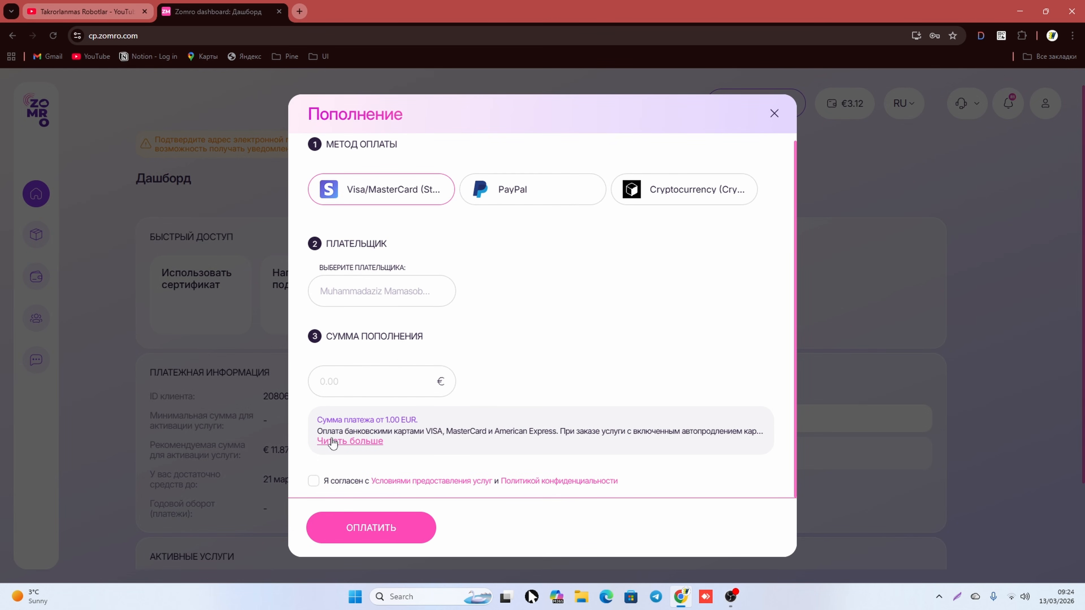
pyautogui.click(313, 482)
pyautogui.click(382, 388)
pyautogui.write('1')
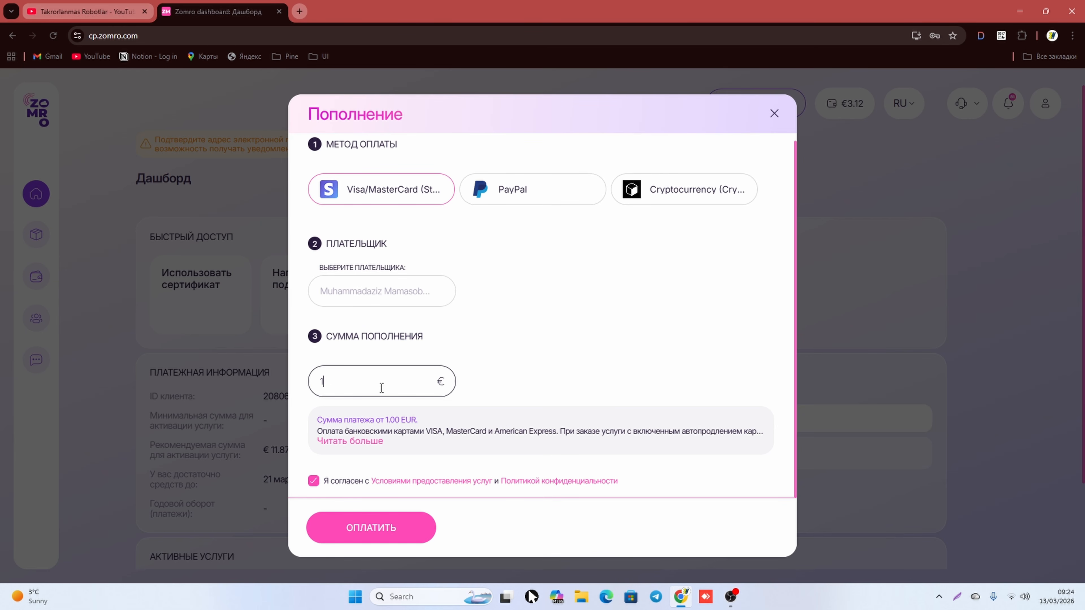
pyautogui.click(508, 370)
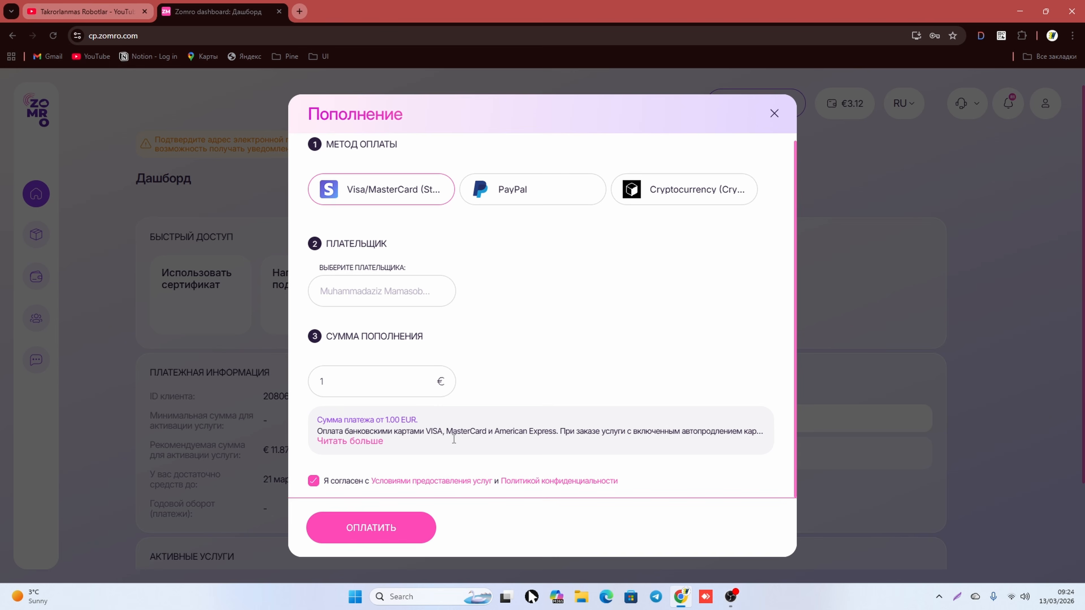
pyautogui.click(386, 530)
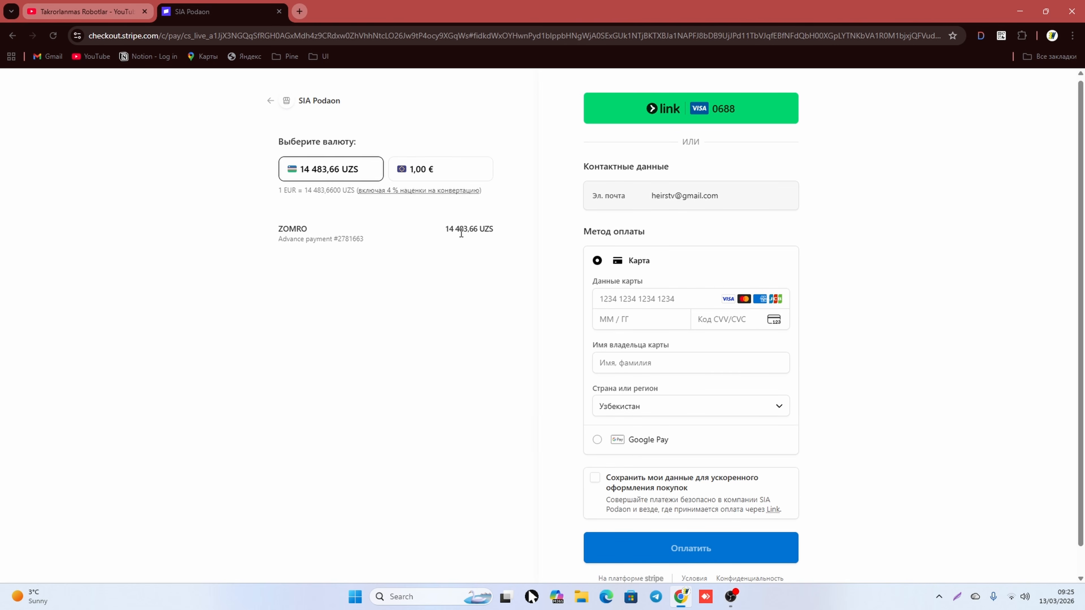
# Step: Step through the empty card number, expiry, CVC and cardholder fields on Stripe Checkout
pyautogui.moveTo(379, 188)
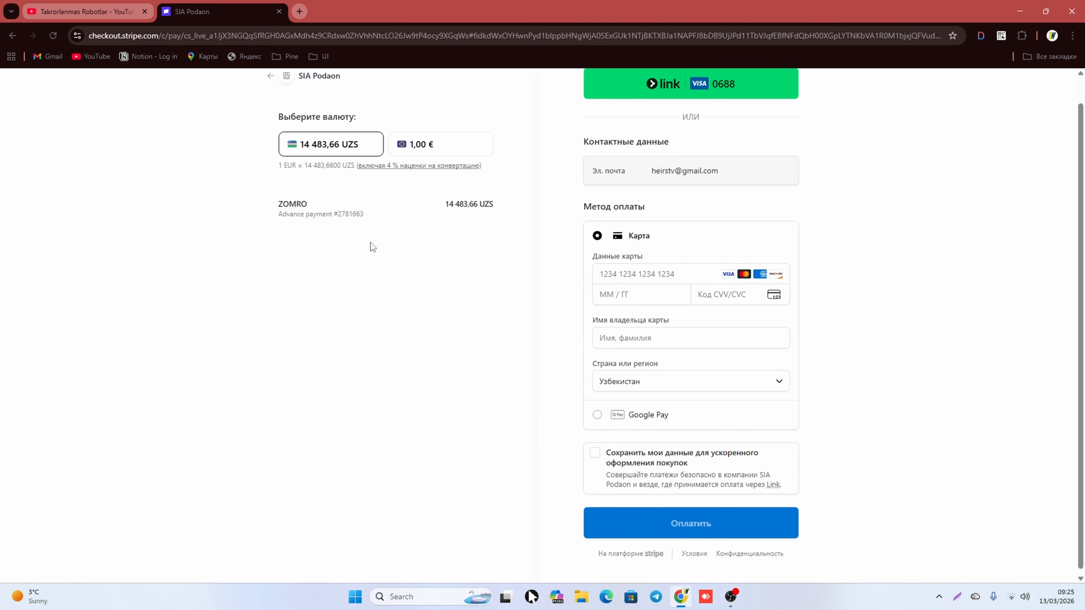
pyautogui.scroll(-1, 432, 273)
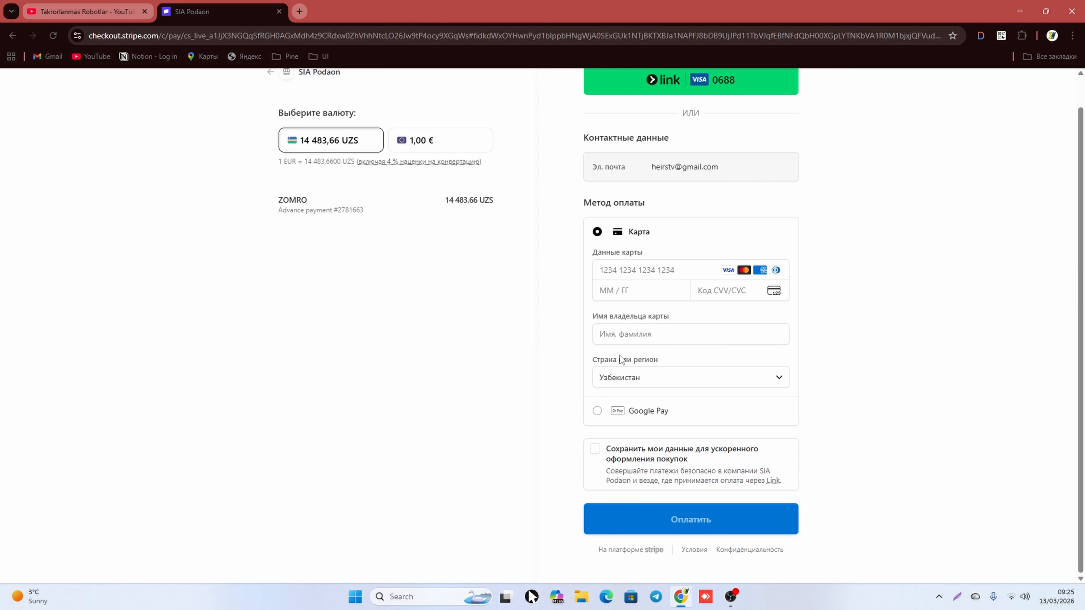
pyautogui.click(655, 265)
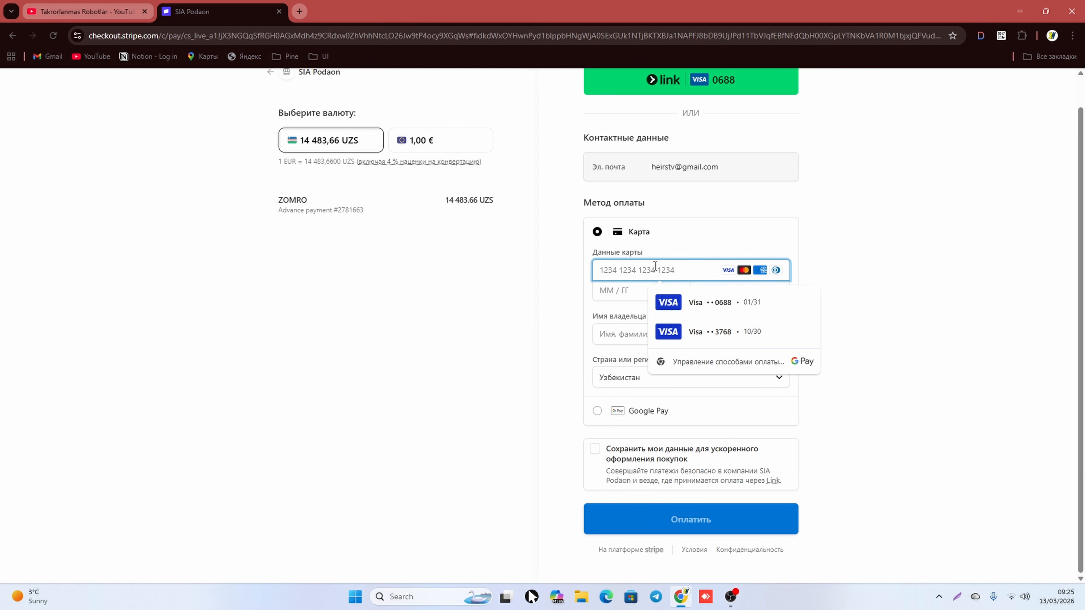
pyautogui.click(613, 291)
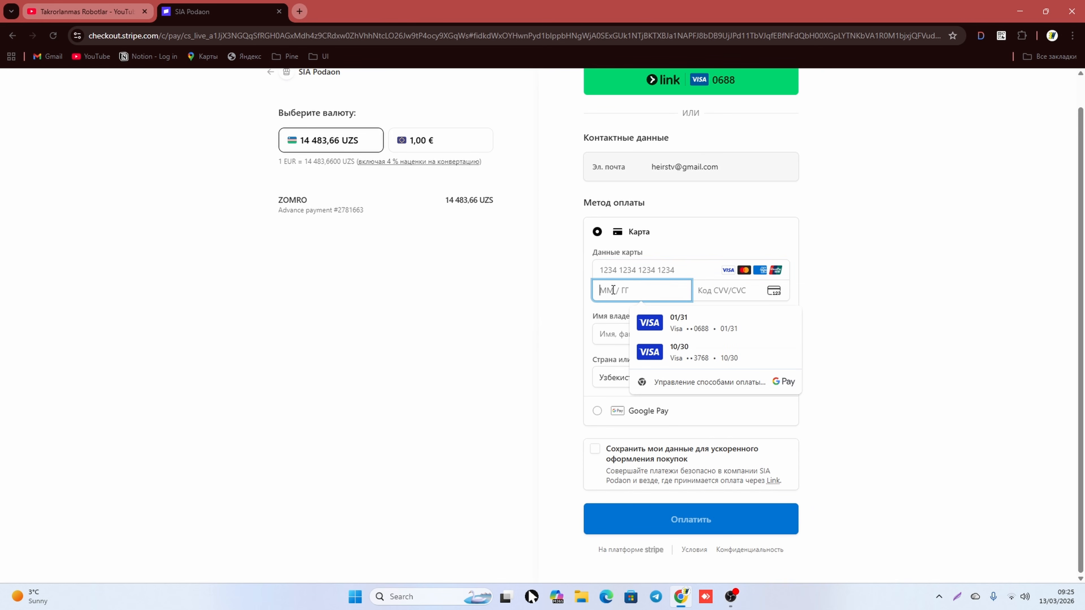
pyautogui.click(711, 292)
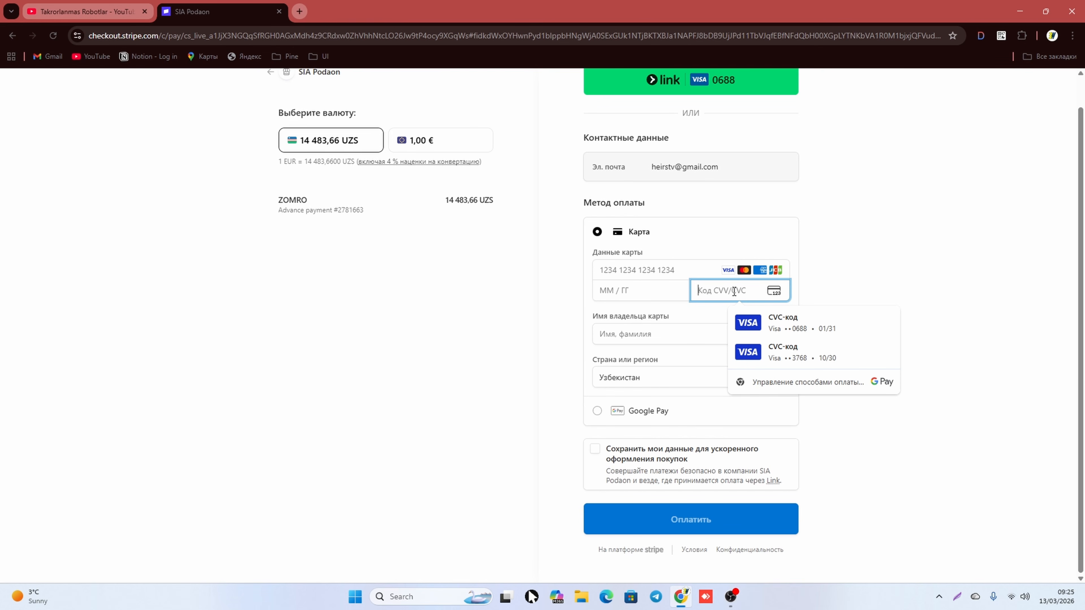
pyautogui.click(673, 326)
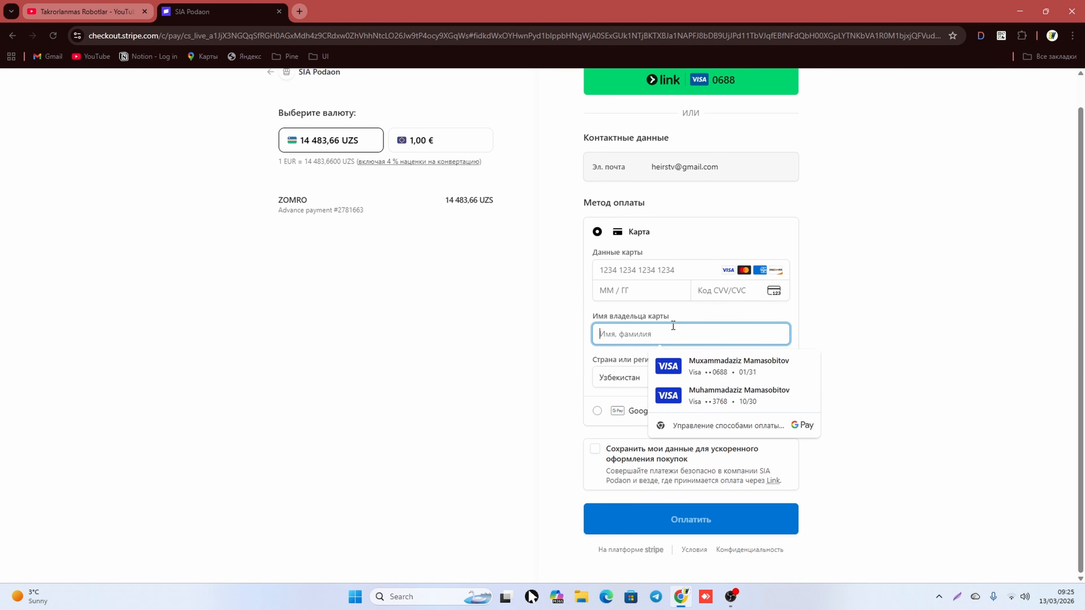
pyautogui.click(568, 347)
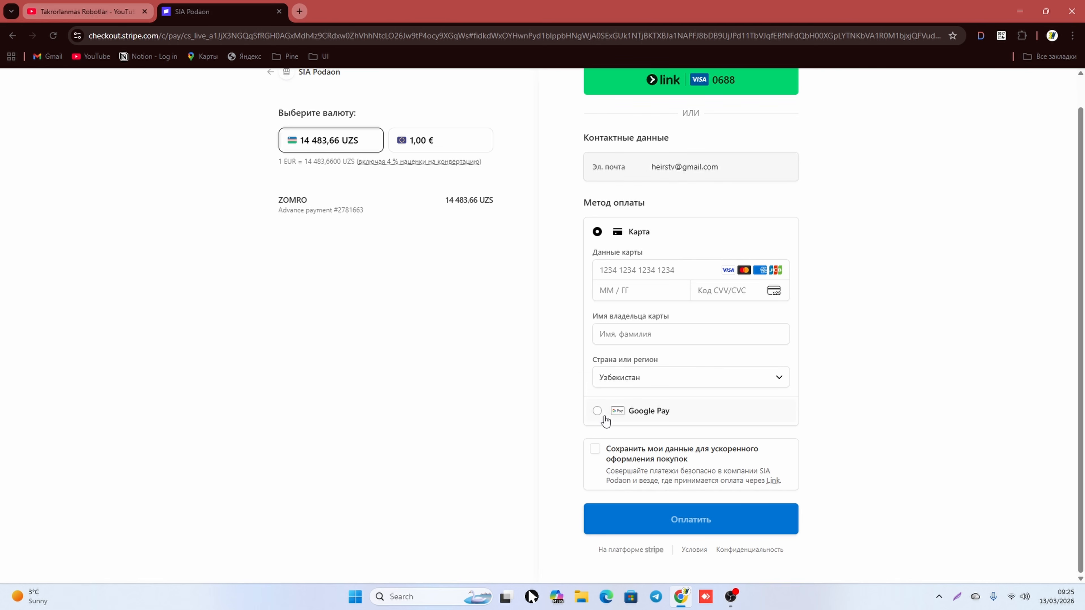
# Step: Switch to Google Pay and back to card, then leave checkout for the Zomro site
pyautogui.click(597, 411)
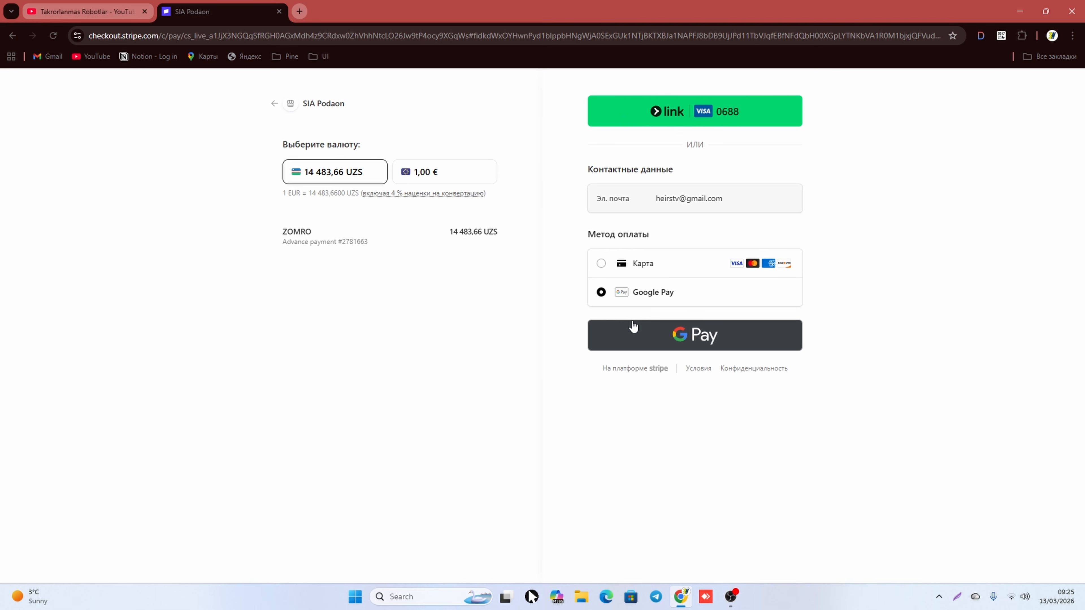
pyautogui.click(601, 264)
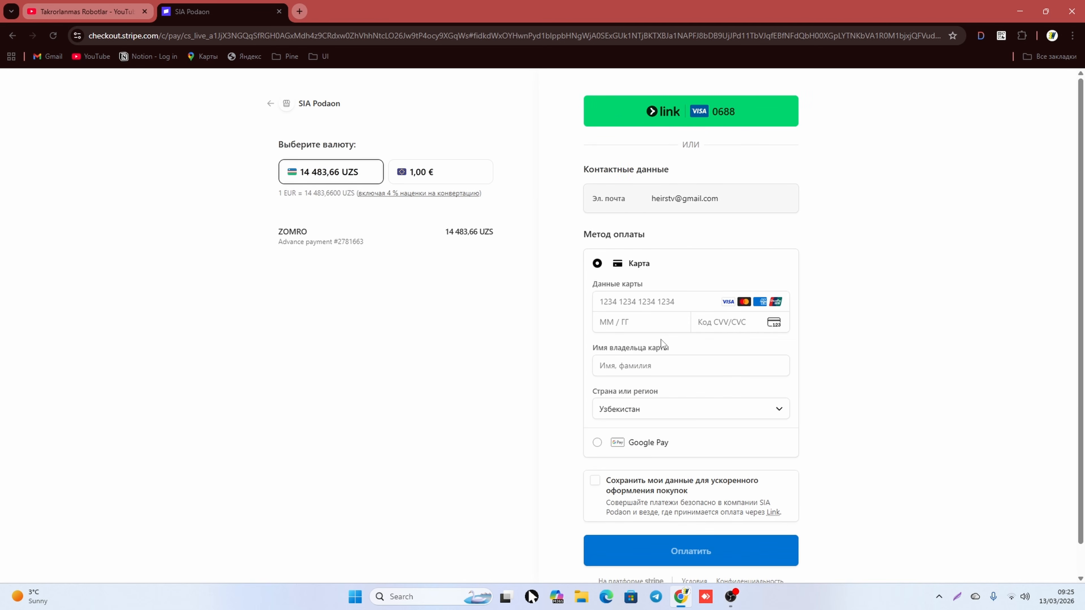
pyautogui.scroll(-1, 661, 339)
pyautogui.scroll(1, 658, 380)
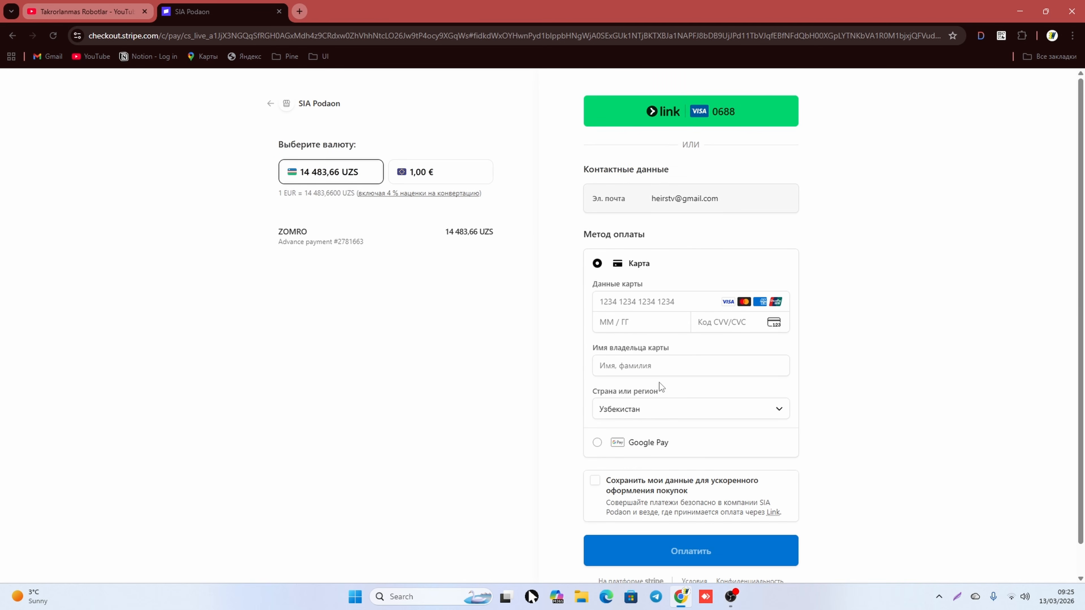
pyautogui.click(270, 104)
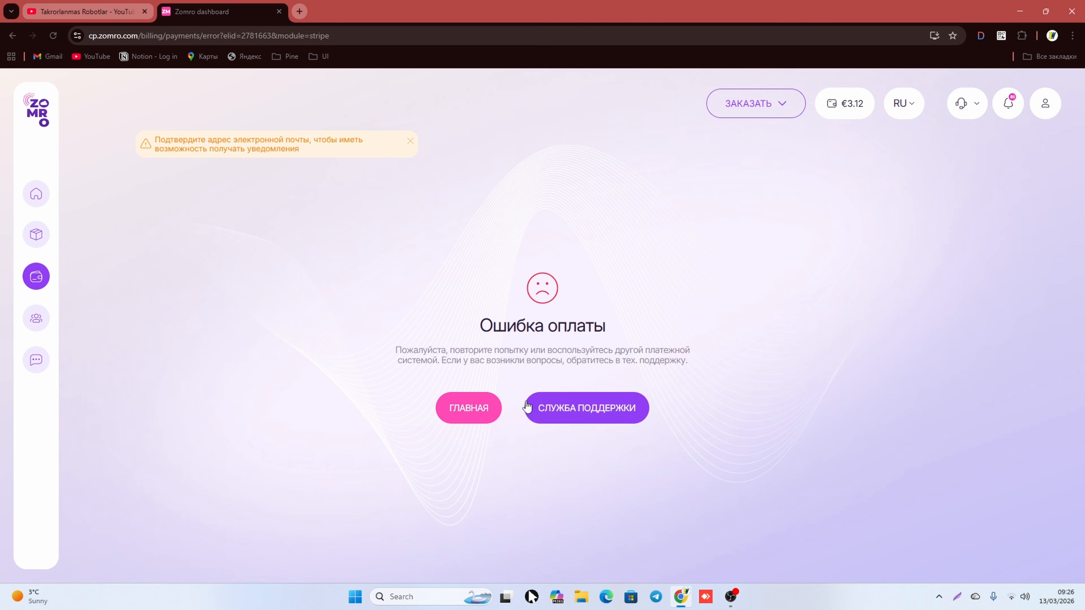
# Step: Return to the dashboard from the payment error page and open Cloud Услуги и Forex
pyautogui.click(461, 416)
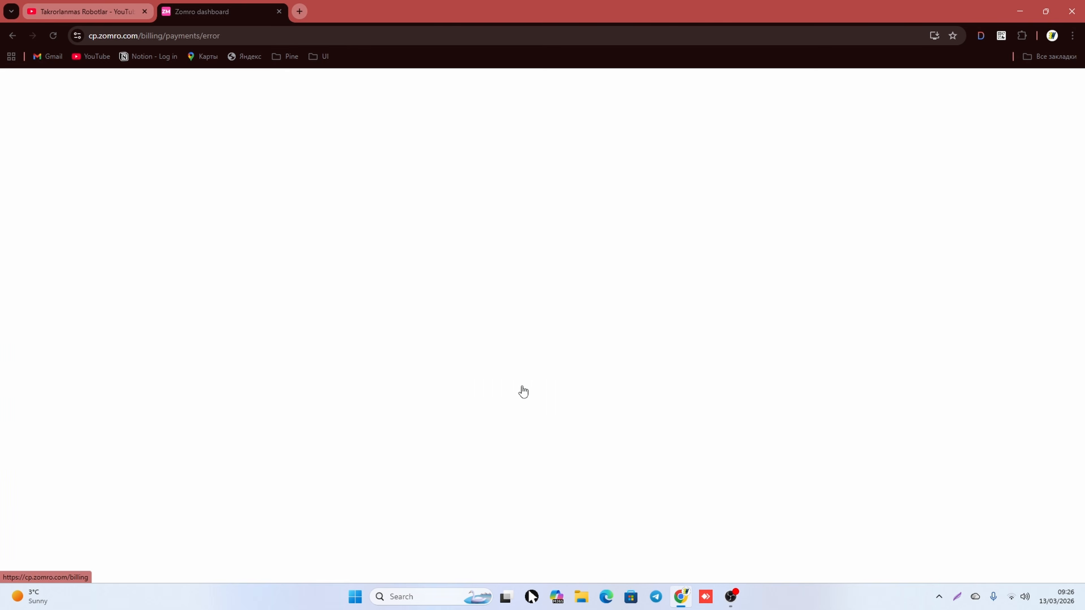
pyautogui.click(466, 414)
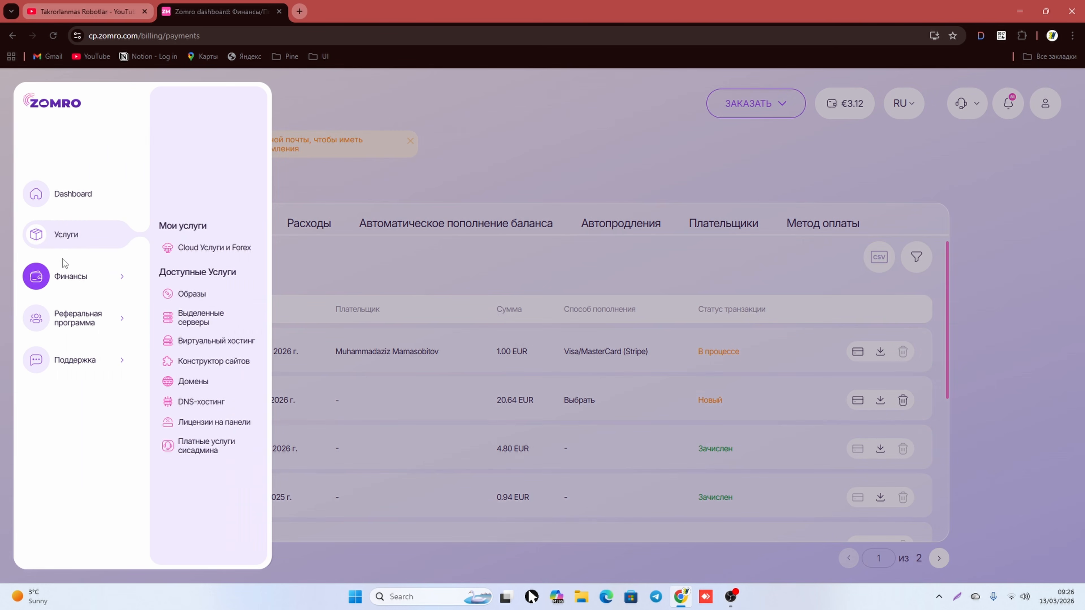
pyautogui.moveTo(70, 239)
pyautogui.click(203, 250)
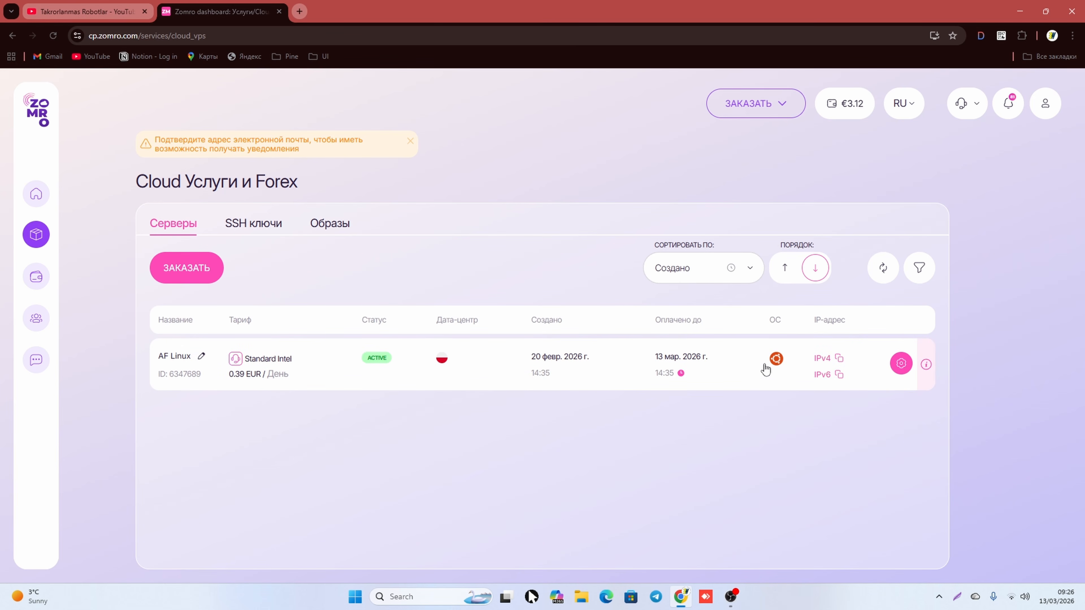
# Step: Start a new server order and pick the VPS Forex Optimized category
pyautogui.click(182, 276)
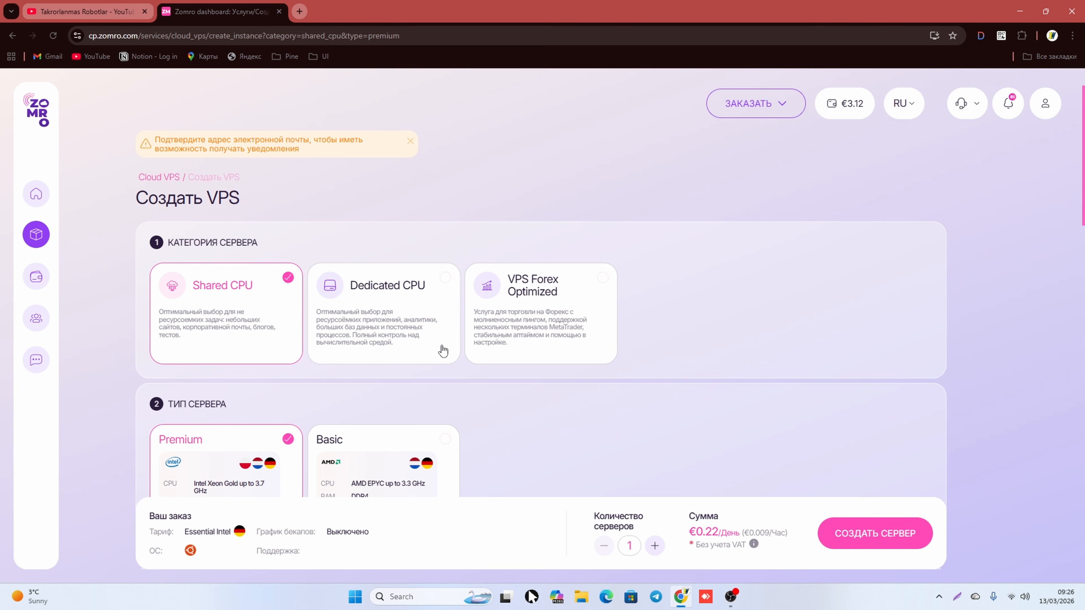
pyautogui.scroll(-2, 442, 350)
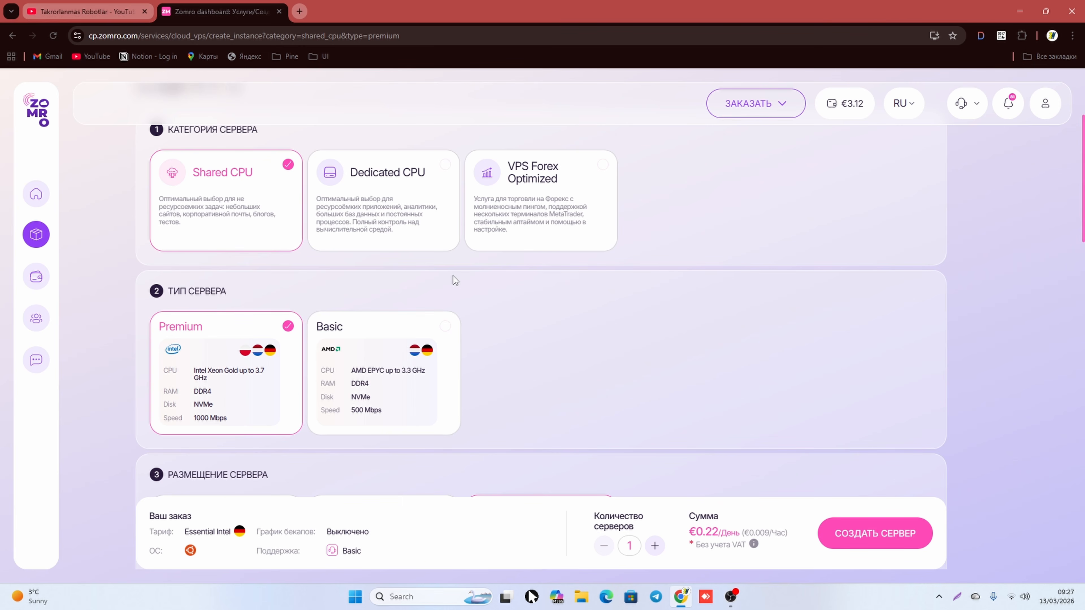
pyautogui.scroll(3, 402, 243)
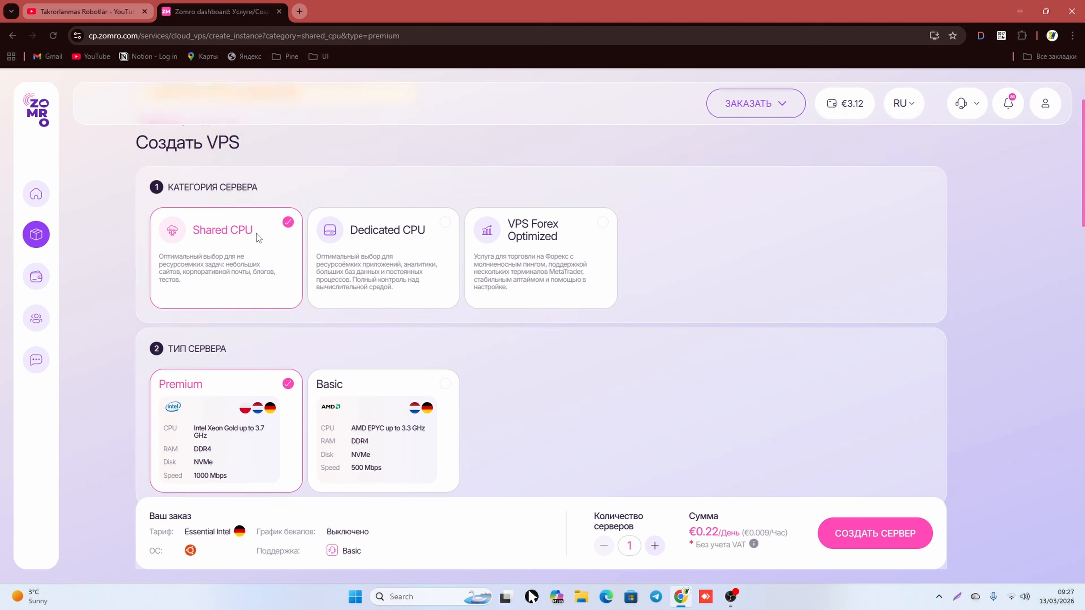
pyautogui.scroll(-1, 337, 298)
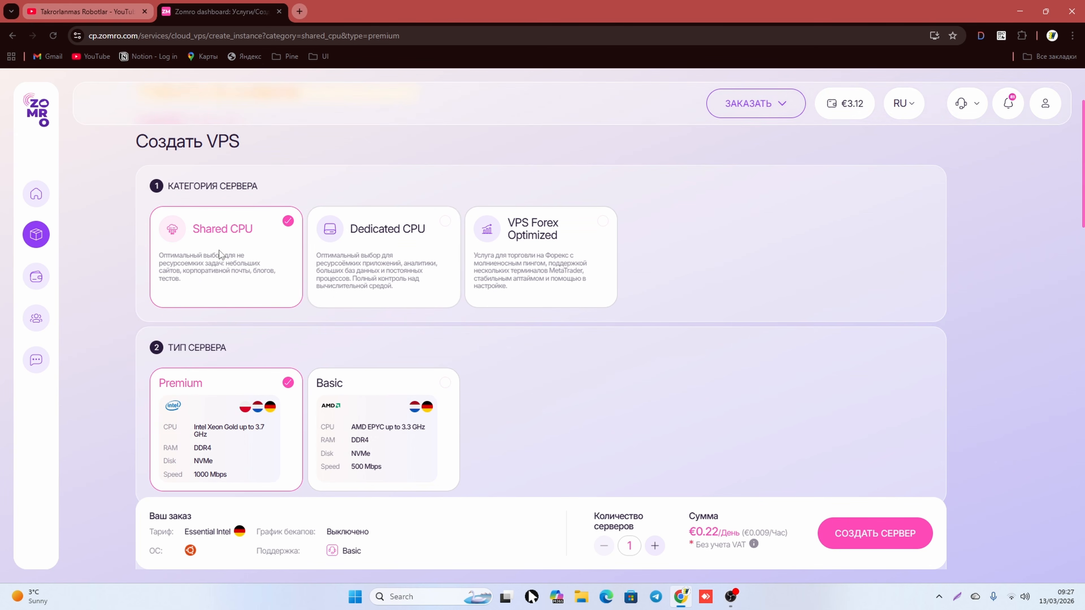
pyautogui.moveTo(194, 230); pyautogui.dragTo(212, 231)
pyautogui.click(212, 231)
pyautogui.click(593, 225)
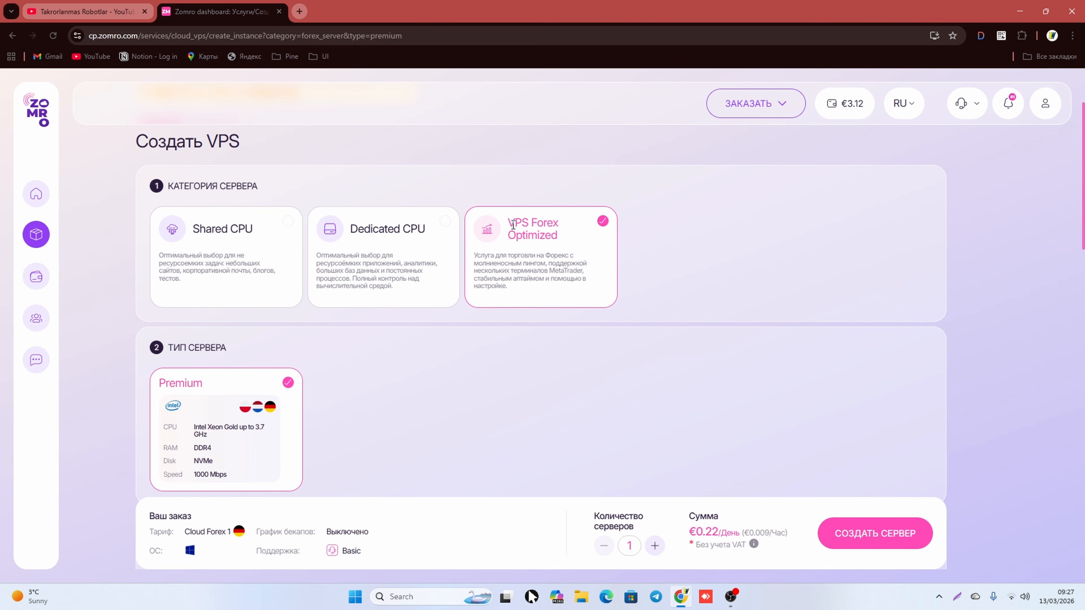
pyautogui.moveTo(507, 223); pyautogui.dragTo(529, 224)
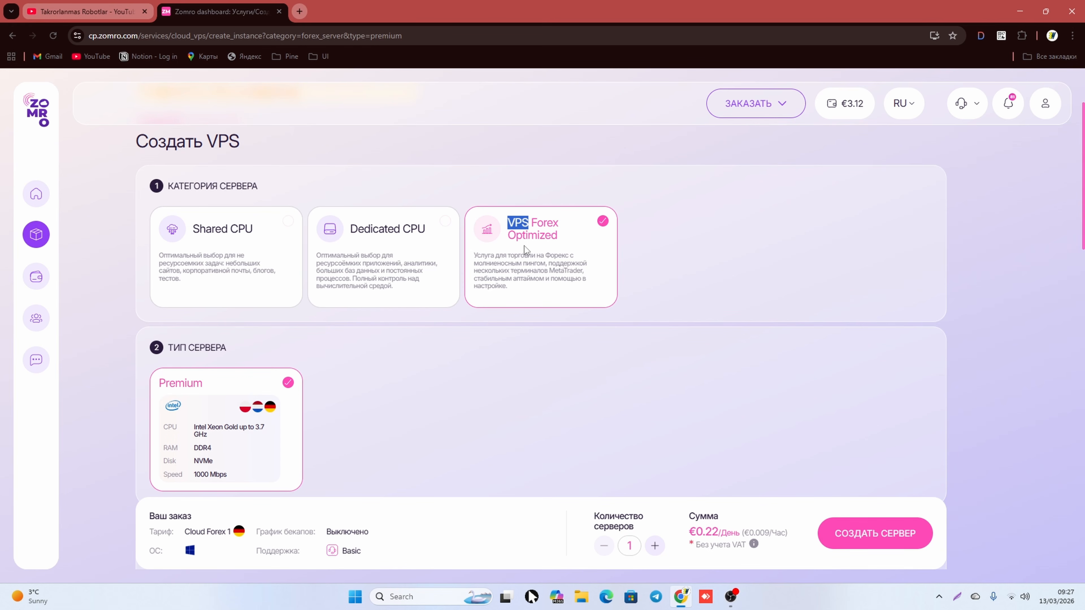
pyautogui.click(514, 225)
# Step: Set the server location to Германия-1 after briefly trying Нидерланды-3
pyautogui.scroll(-3, 534, 235)
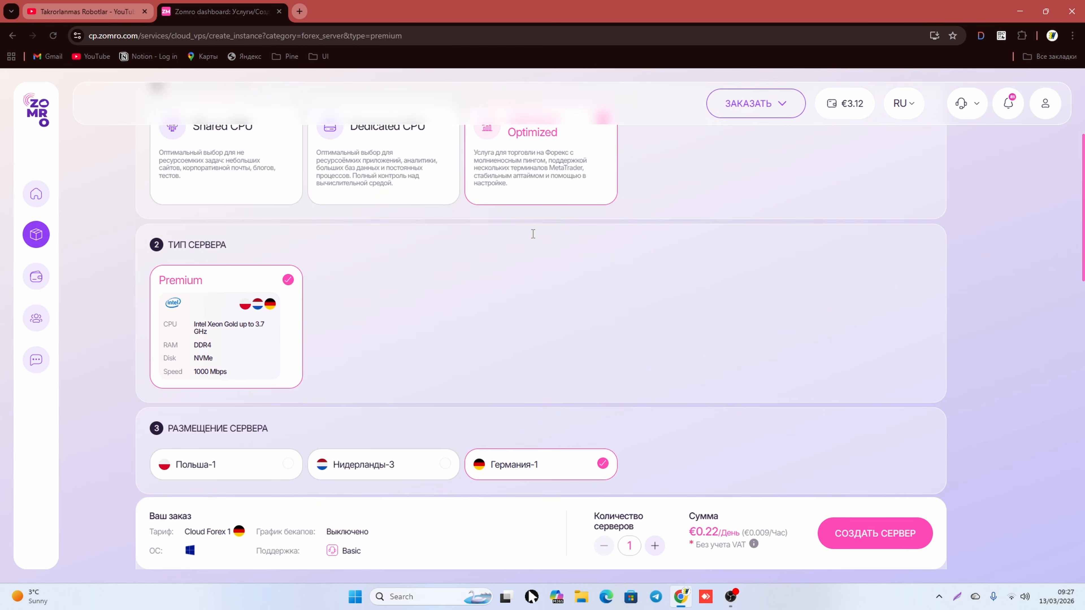
pyautogui.scroll(2, 535, 236)
pyautogui.scroll(-2, 536, 236)
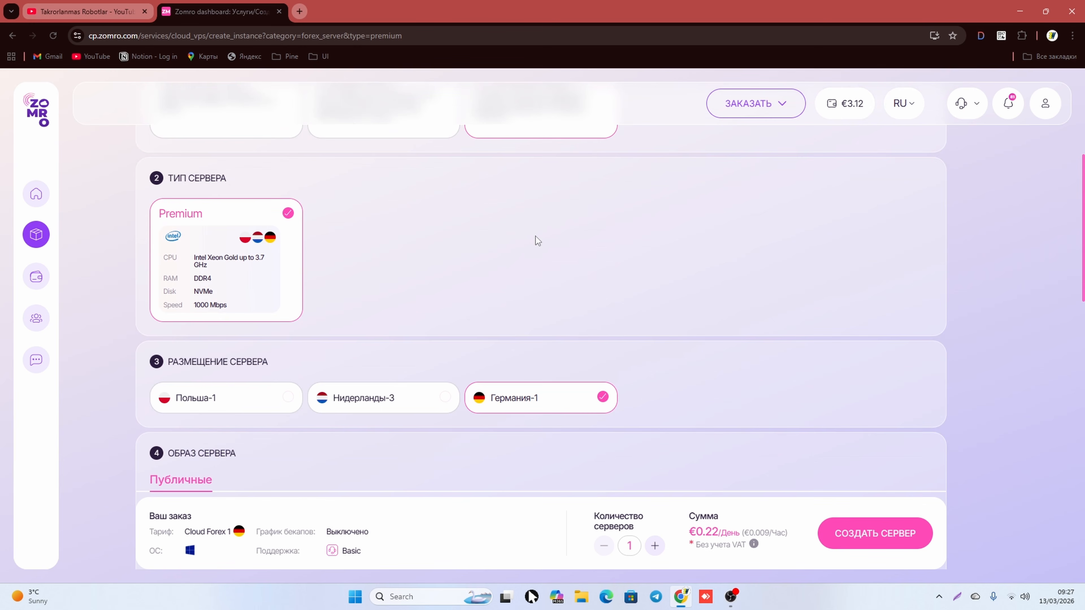
pyautogui.scroll(-3, 536, 276)
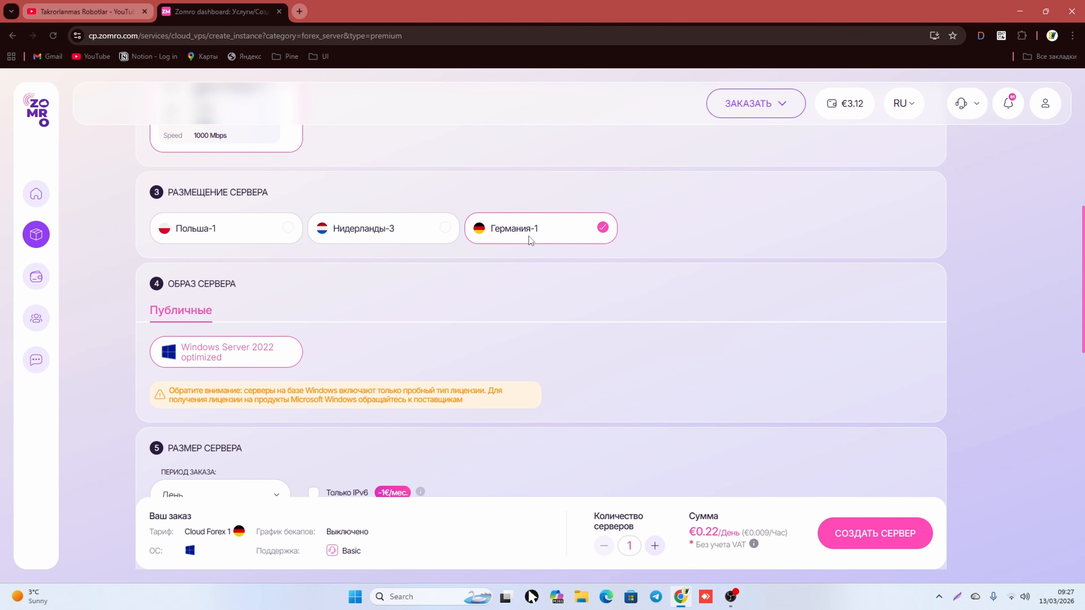
pyautogui.click(439, 237)
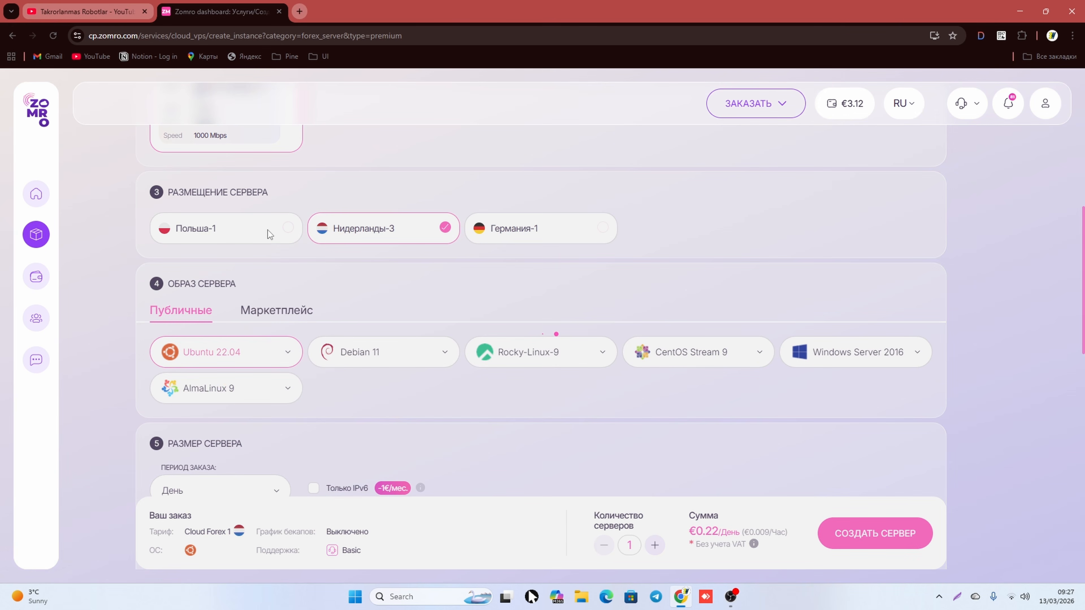
pyautogui.click(548, 239)
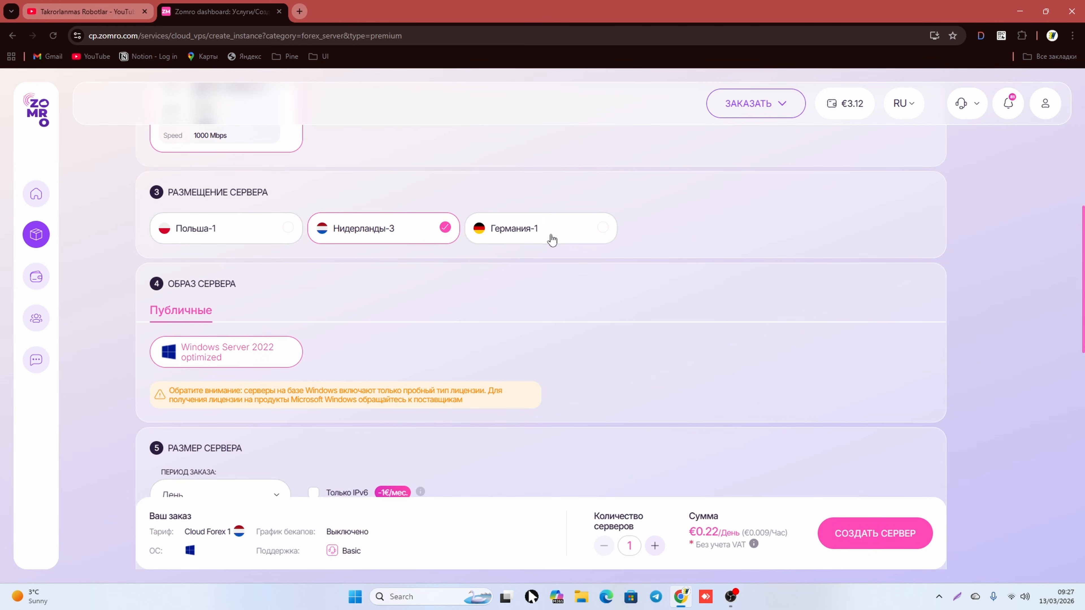
pyautogui.scroll(-3, 493, 257)
pyautogui.scroll(3, 492, 258)
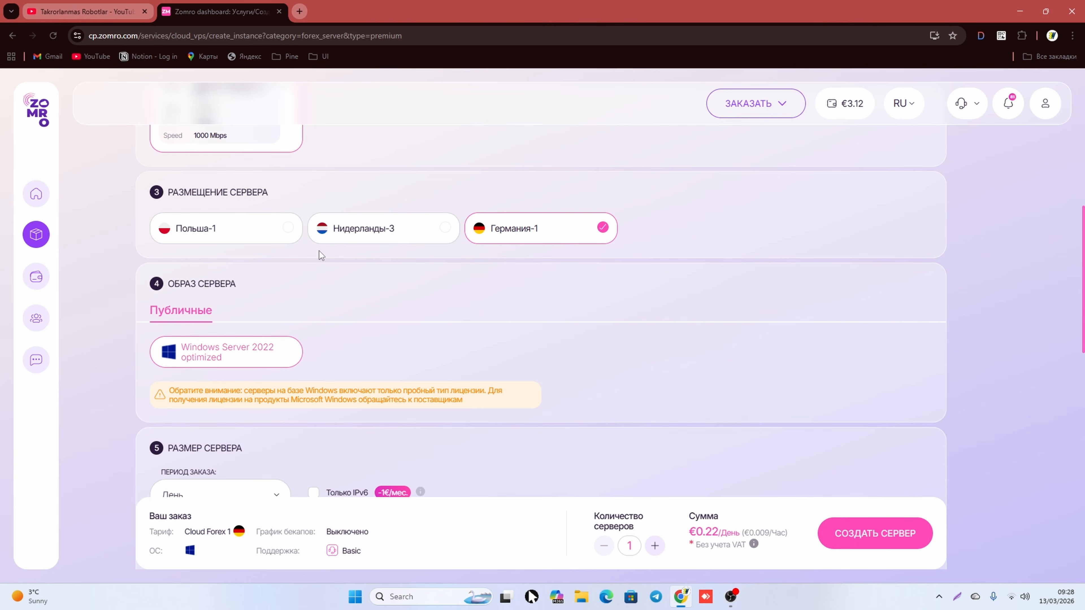
pyautogui.scroll(-3, 318, 251)
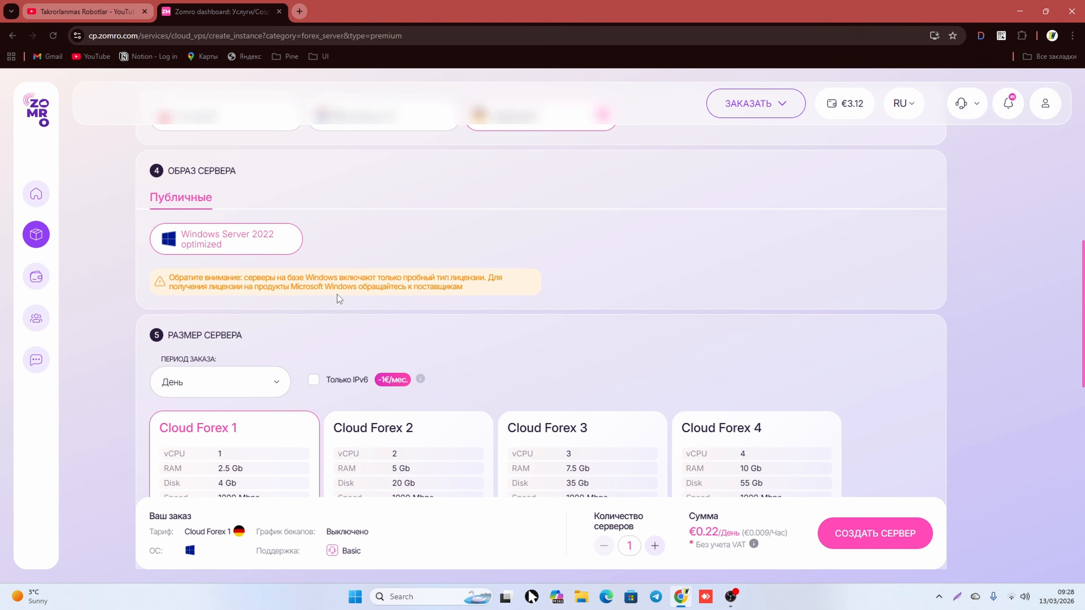
pyautogui.scroll(2, 338, 294)
pyautogui.scroll(-7, 213, 343)
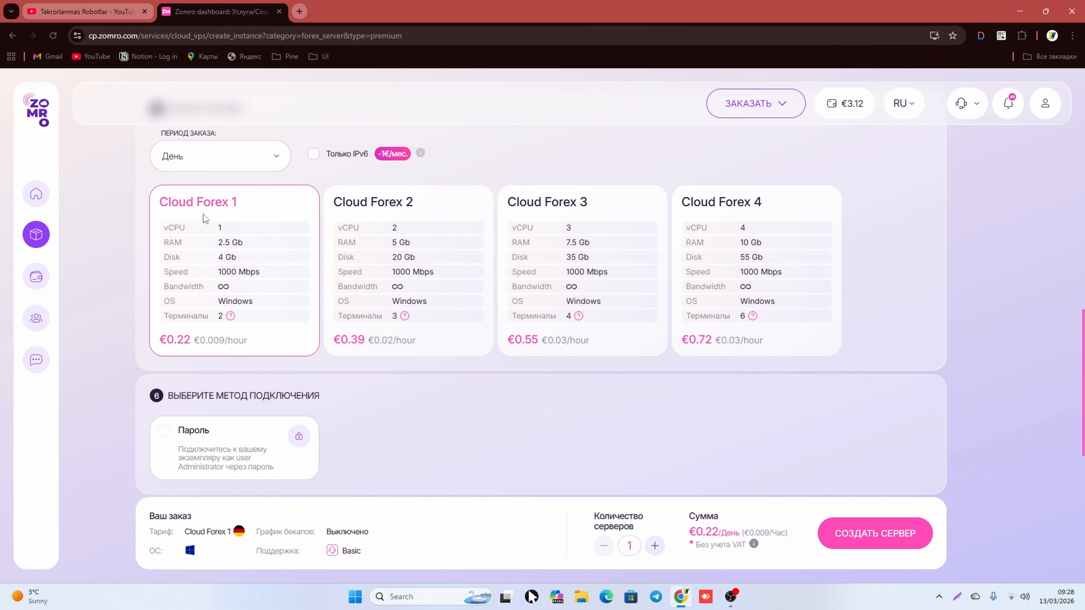
pyautogui.scroll(4, 196, 221)
pyautogui.scroll(-3, 194, 295)
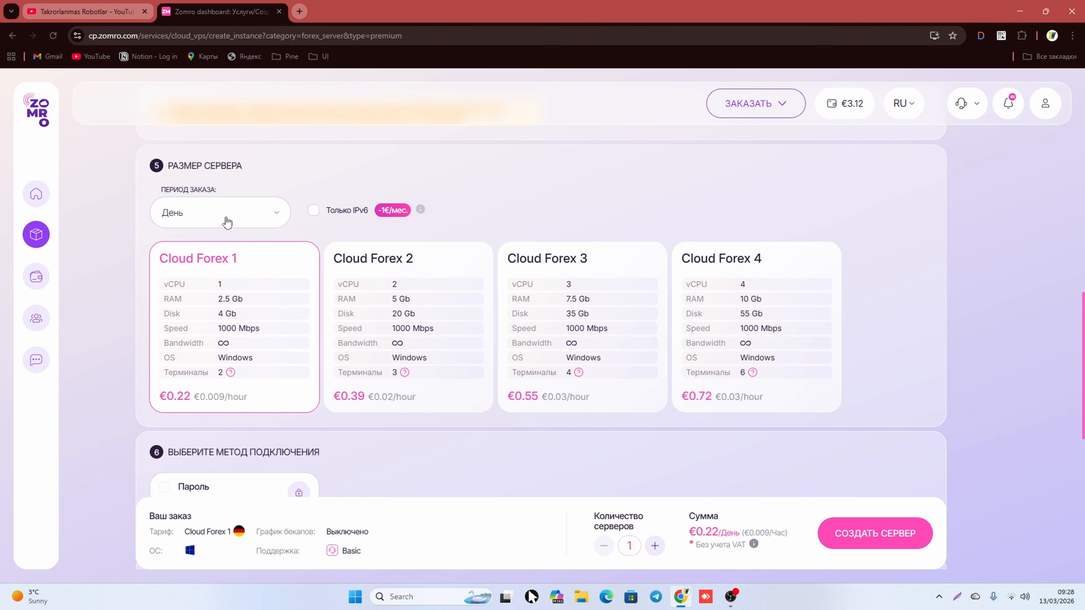
pyautogui.click(227, 222)
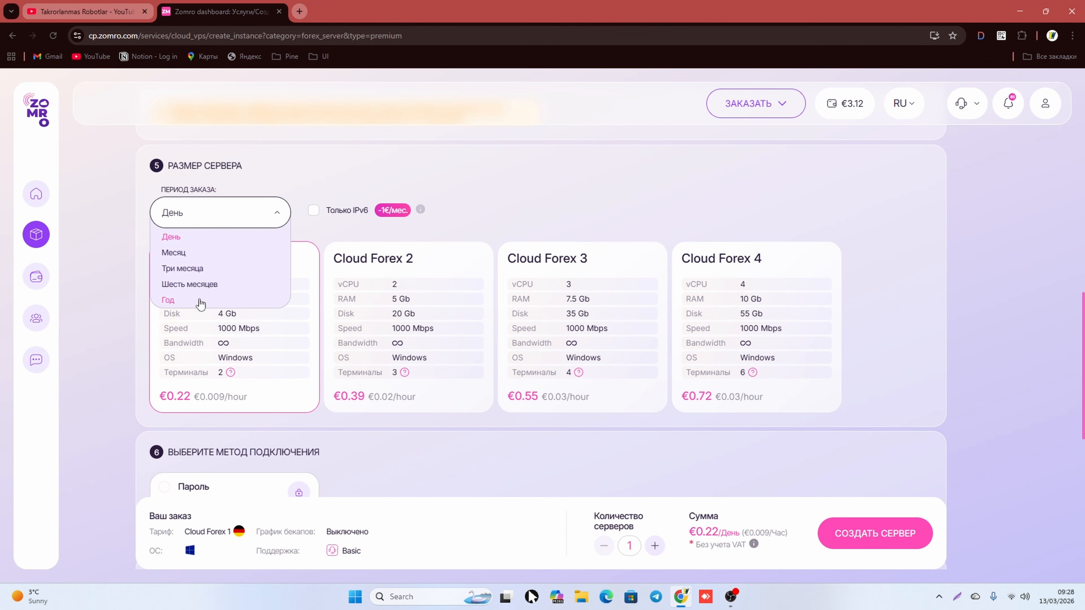
pyautogui.click(135, 256)
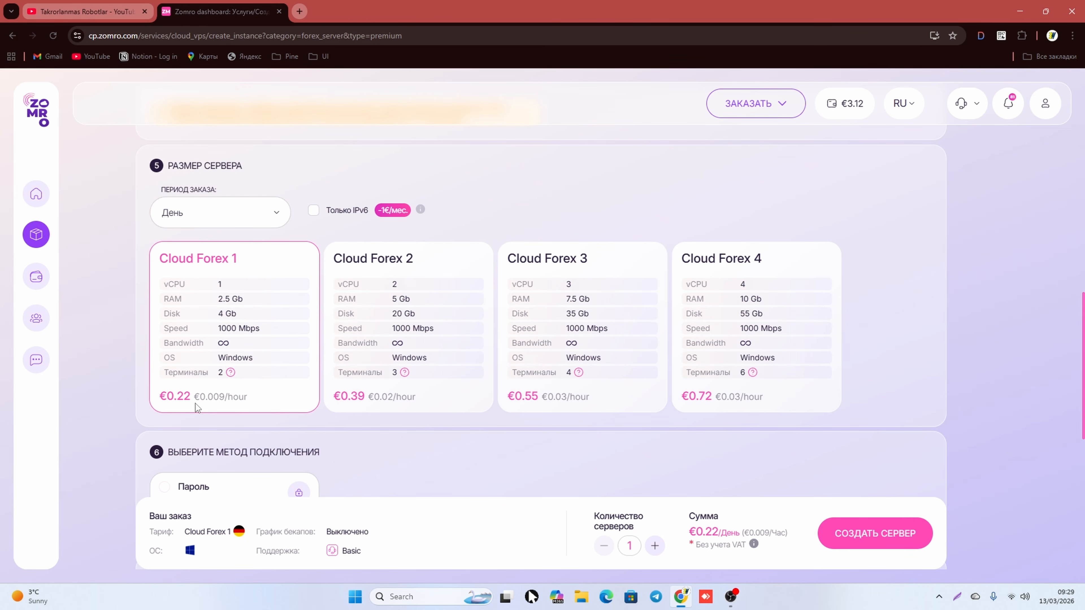
pyautogui.scroll(-2, 195, 404)
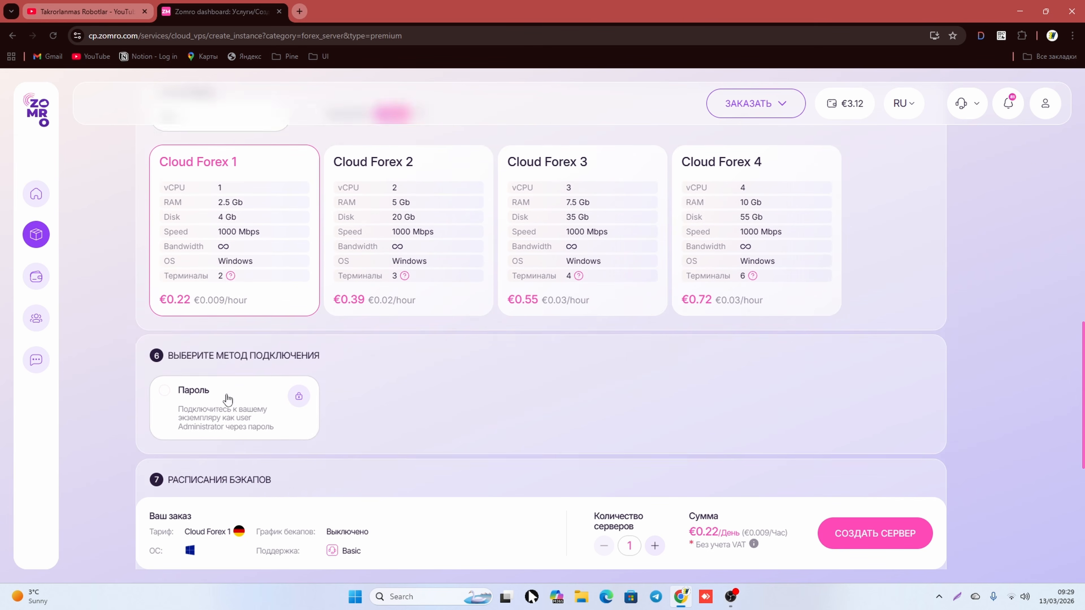
pyautogui.scroll(2, 194, 232)
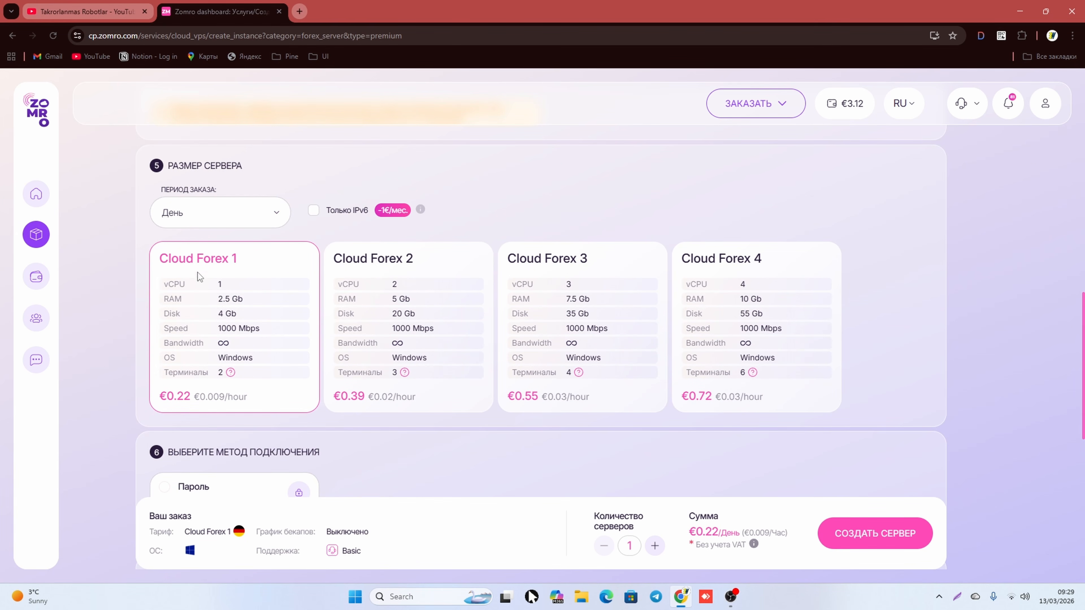
pyautogui.scroll(-1, 243, 263)
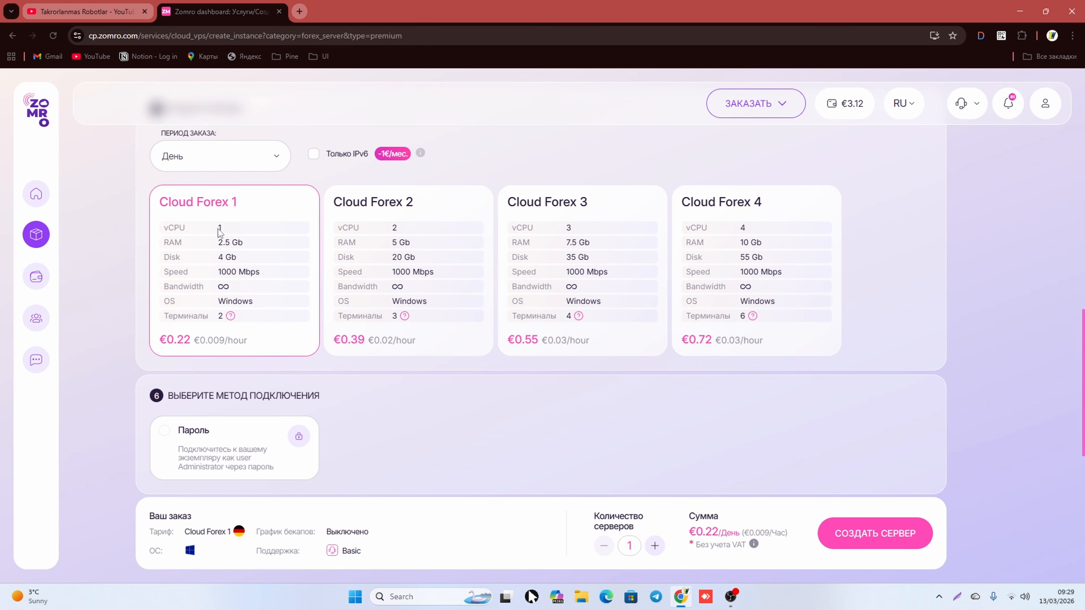
pyautogui.doubleClick(219, 230)
pyautogui.moveTo(218, 243); pyautogui.dragTo(232, 252)
pyautogui.click(255, 255)
pyautogui.scroll(1, 227, 317)
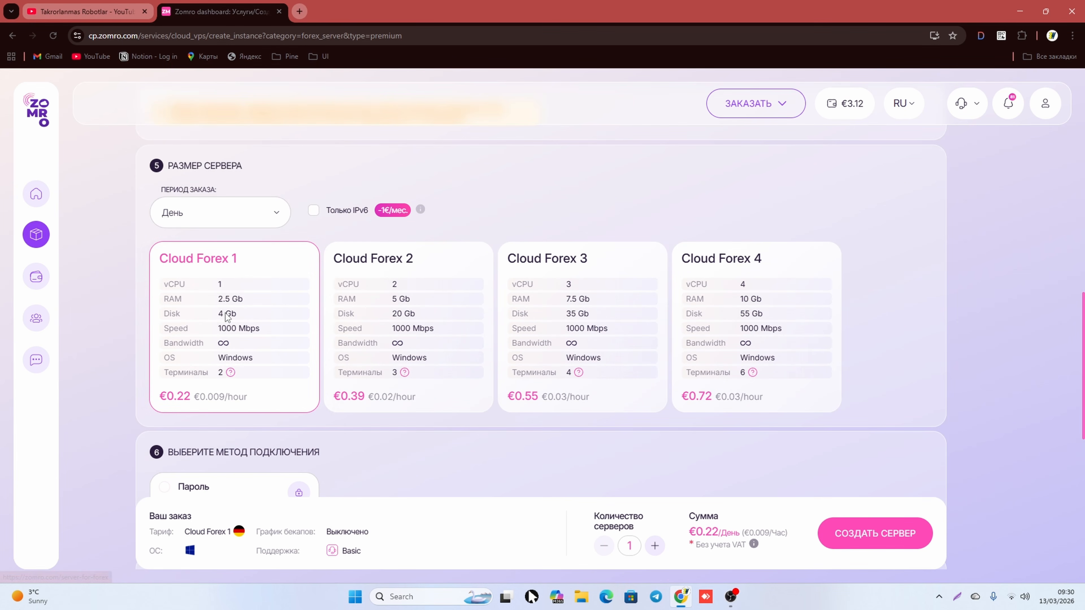
pyautogui.scroll(4, 225, 314)
pyautogui.moveTo(169, 334); pyautogui.dragTo(518, 347)
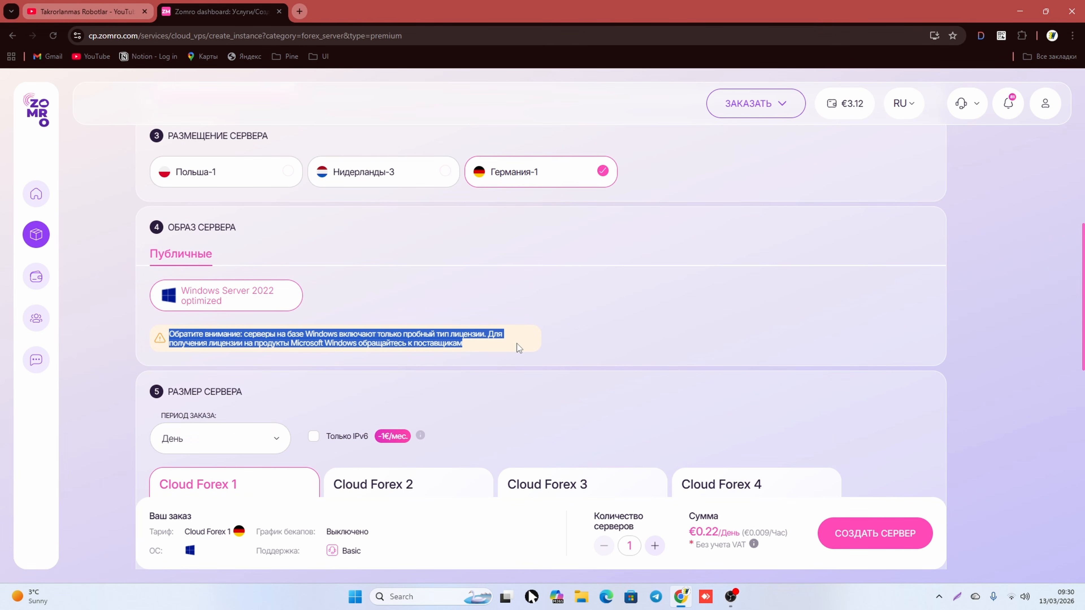
pyautogui.click(478, 348)
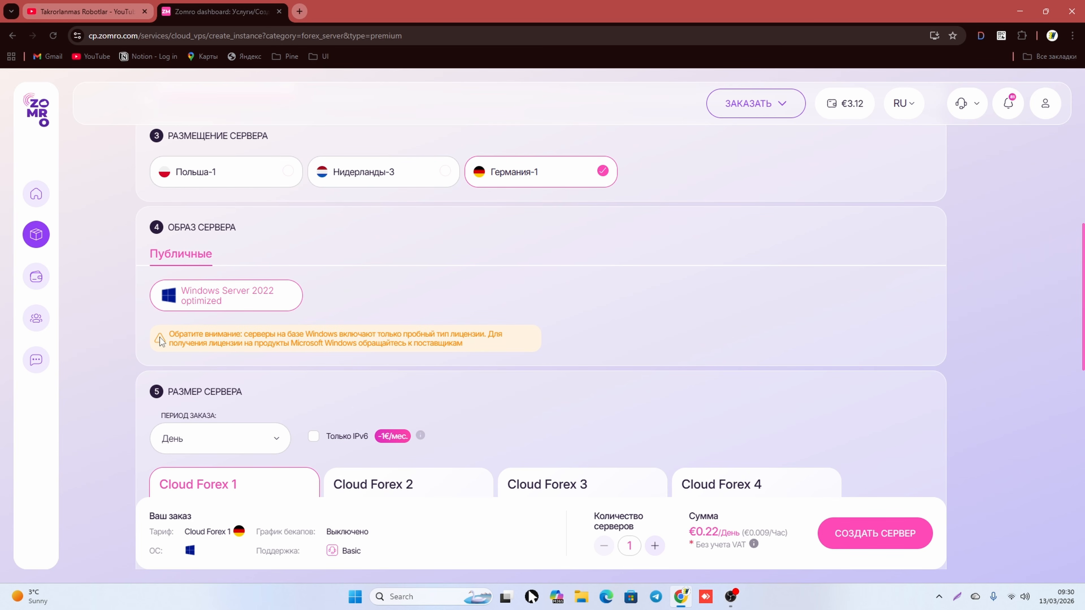
pyautogui.moveTo(169, 334); pyautogui.dragTo(473, 346)
pyautogui.click(473, 346)
pyautogui.scroll(-5, 476, 344)
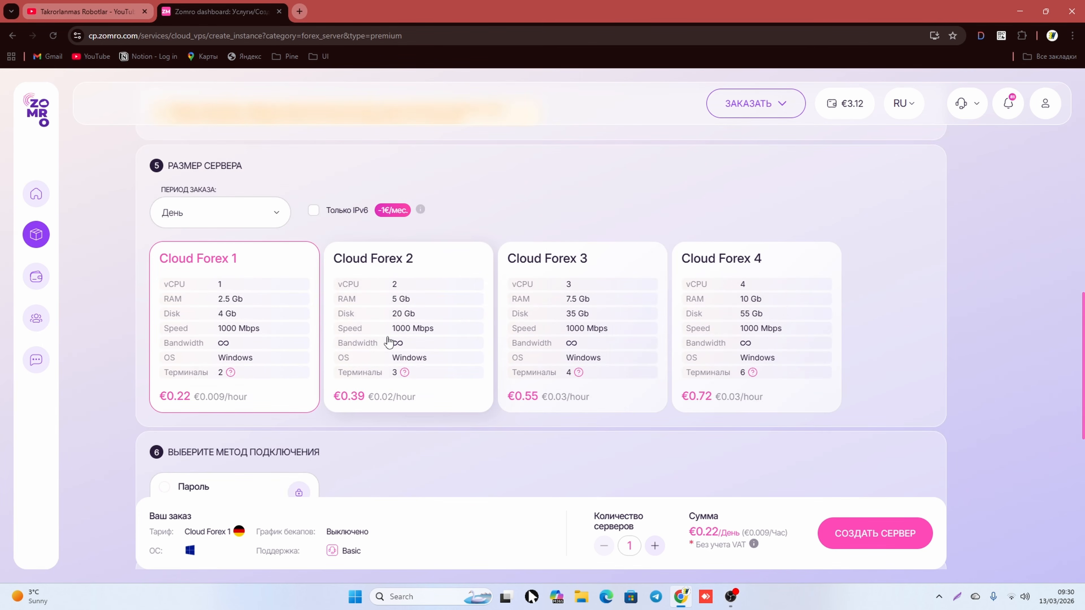
pyautogui.scroll(4, 197, 281)
pyautogui.moveTo(166, 276); pyautogui.dragTo(469, 292)
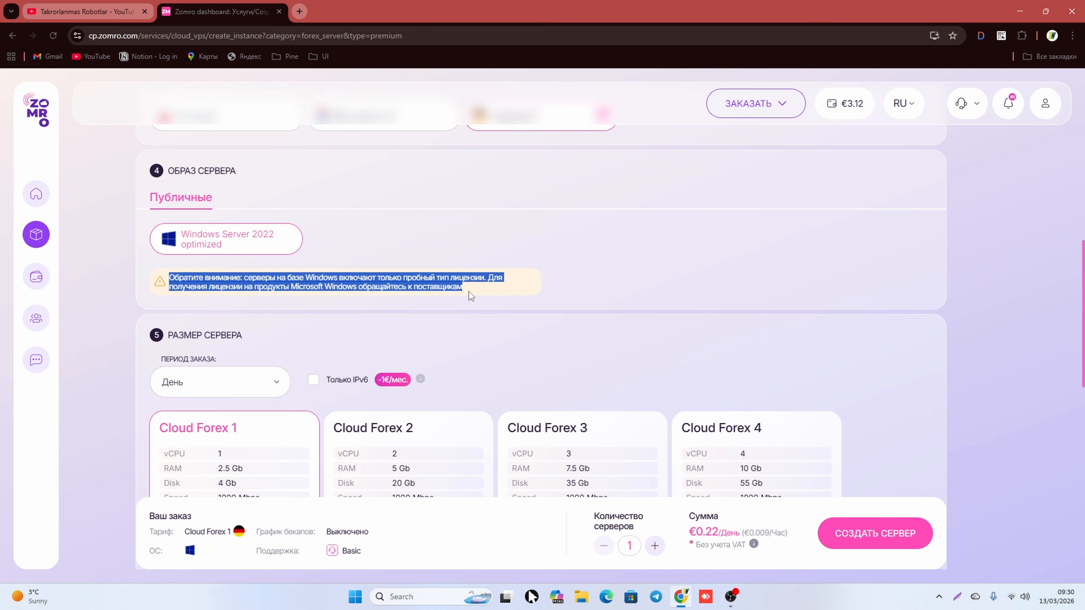
pyautogui.click(468, 291)
pyautogui.scroll(-5, 448, 308)
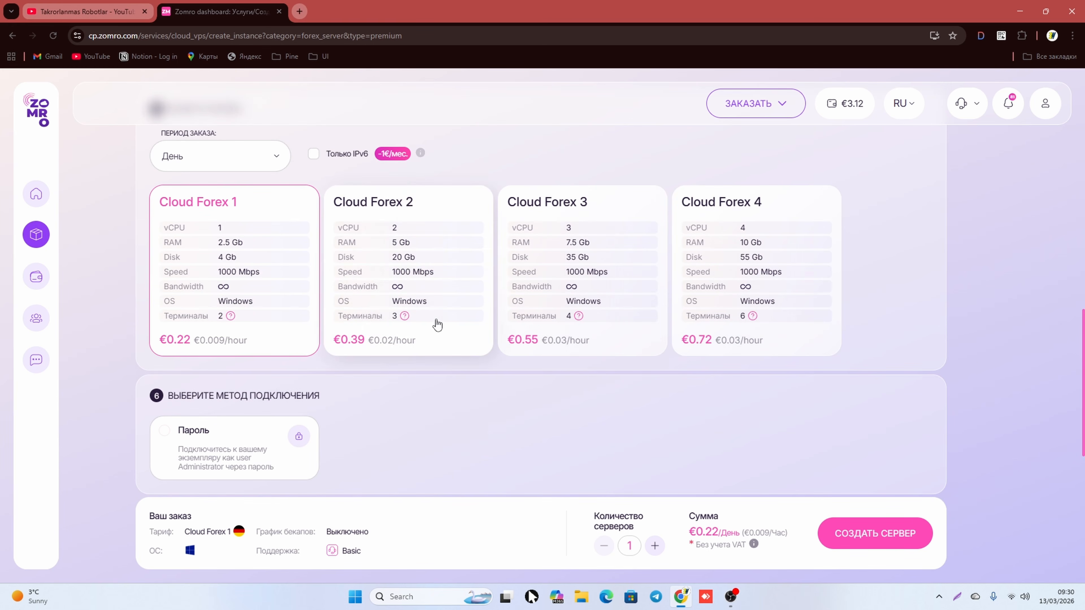
pyautogui.scroll(-3, 437, 325)
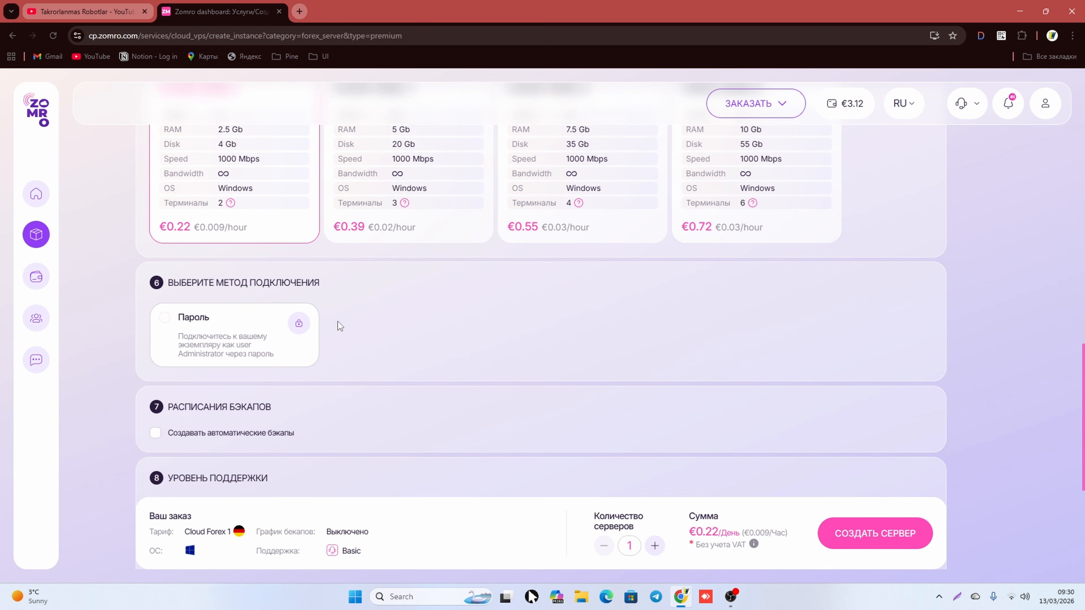
# Step: Choose Пароль as the connection method and start typing an administrator password
pyautogui.click(158, 320)
pyautogui.scroll(-5, 428, 351)
pyautogui.scroll(2, 247, 318)
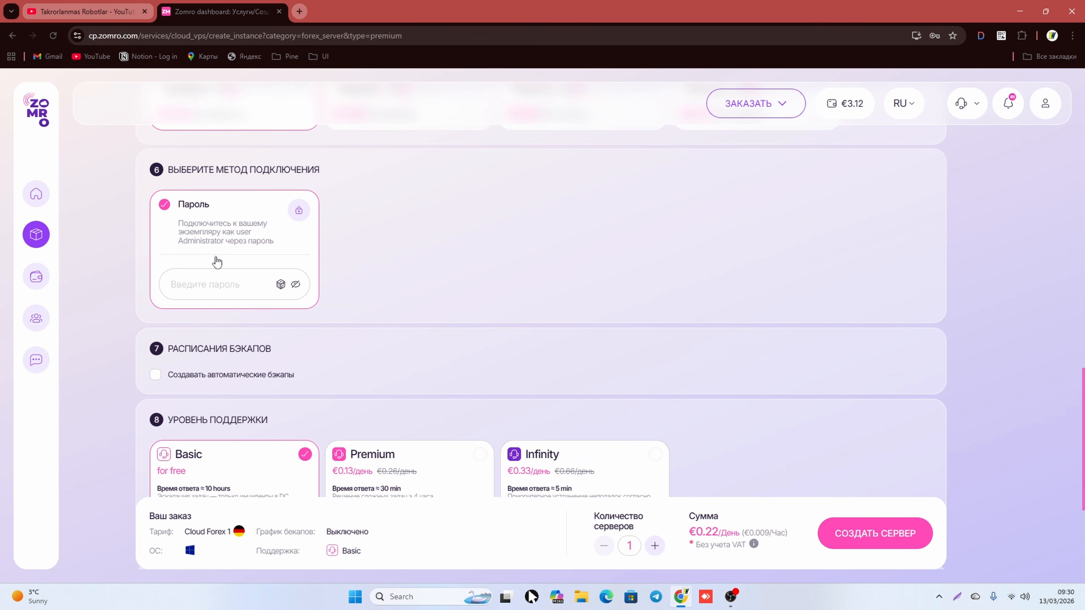
pyautogui.click(227, 284)
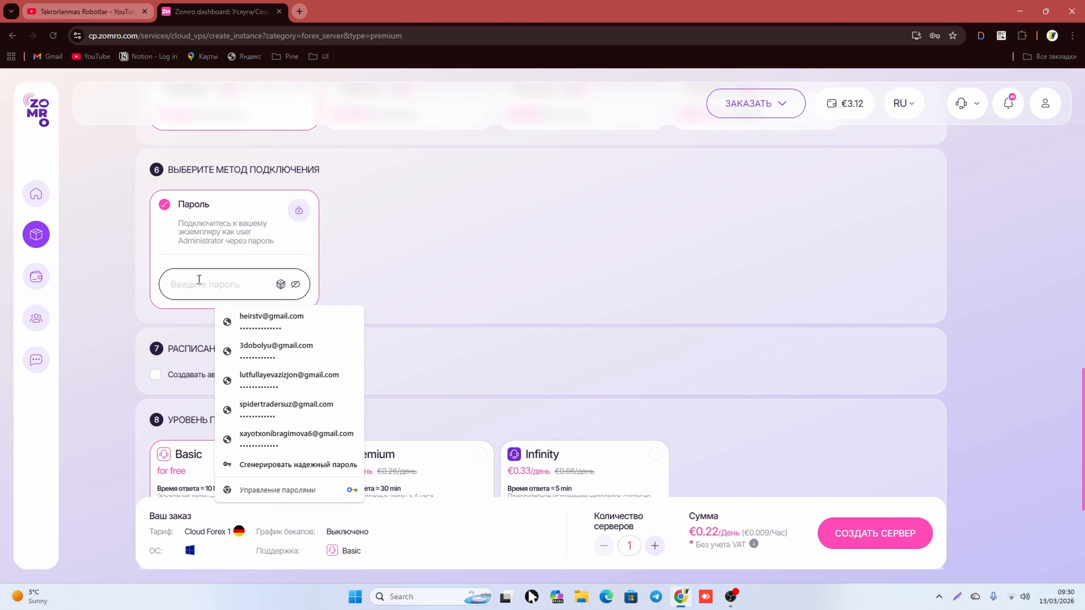
pyautogui.click(110, 282)
pyautogui.click(188, 284)
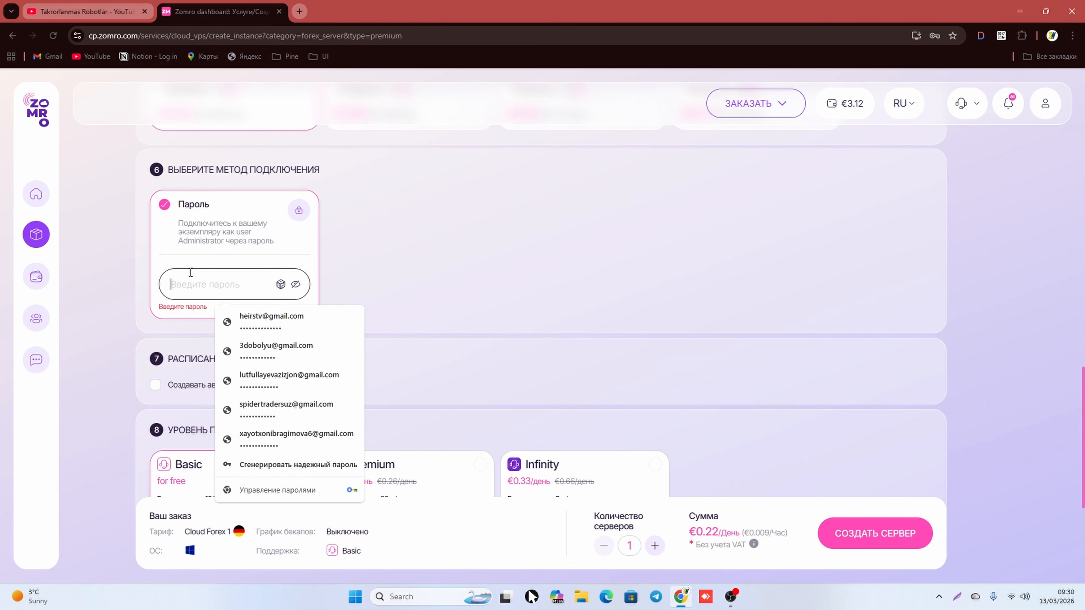
pyautogui.write('•••')
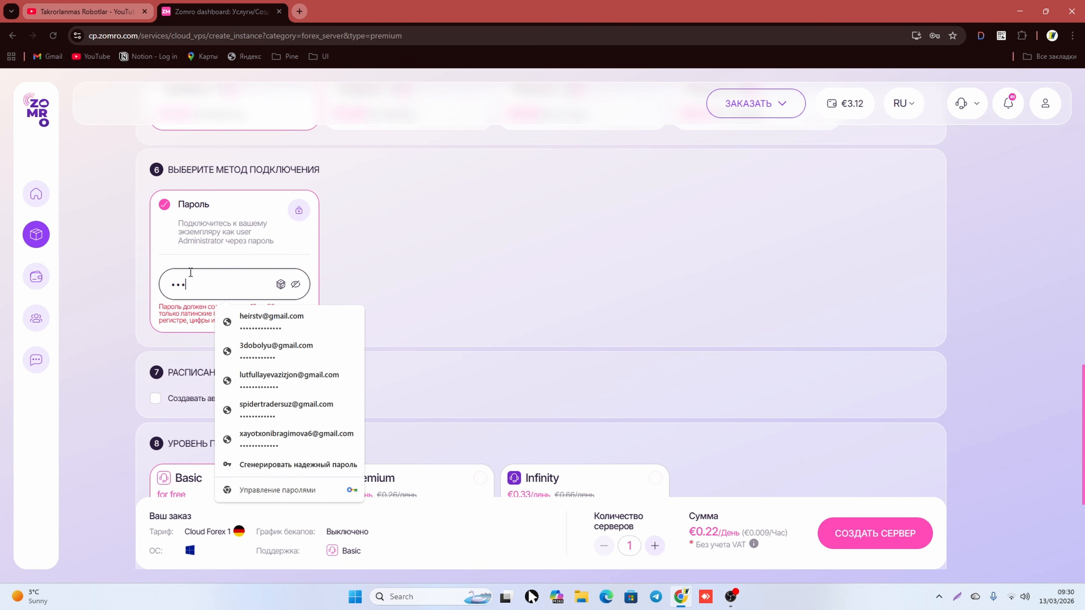
pyautogui.write('••••')
# Step: Re-enter a valid 12–20 character password, revealing it to fix a disallowed character
pyautogui.hotkey('ctrl', 'a')
pyautogui.press('BackSpace')
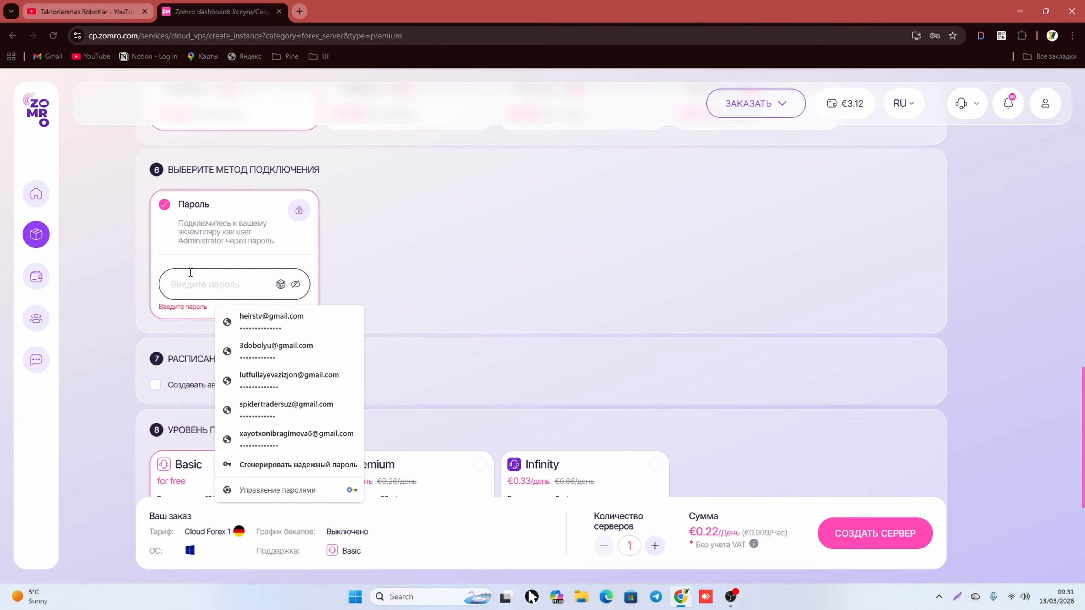
pyautogui.write('••')
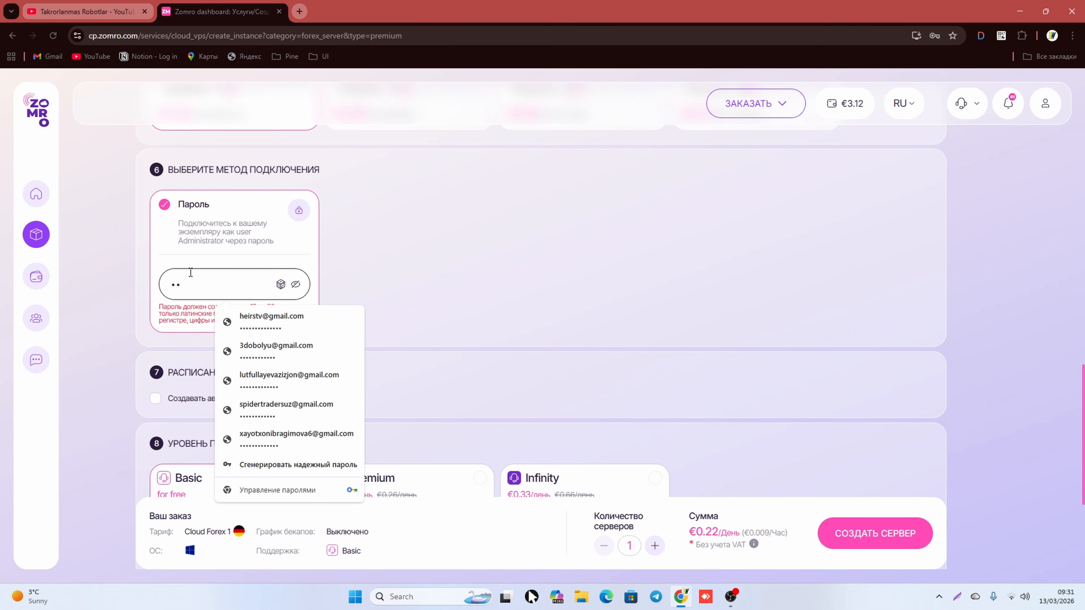
pyautogui.write('•••••••••')
pyautogui.click(361, 283)
pyautogui.click(296, 285)
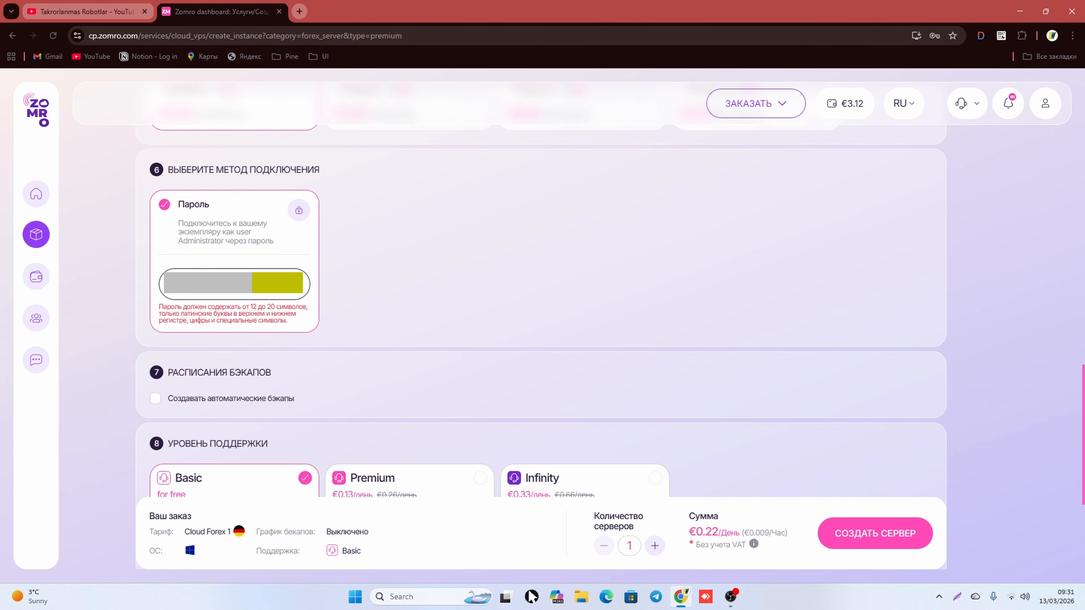
pyautogui.write('•')
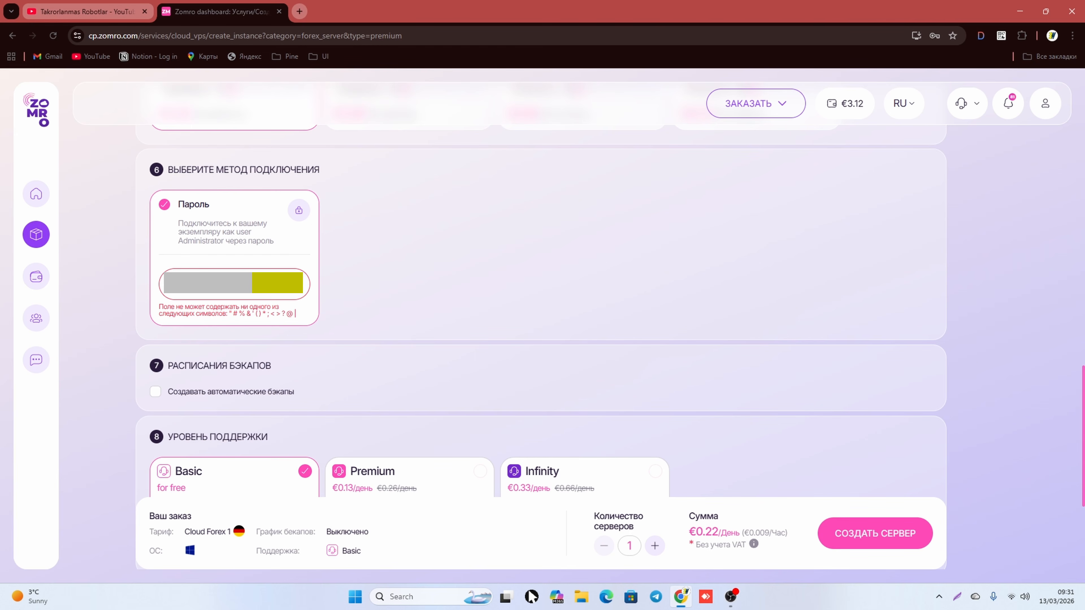
pyautogui.press('BackSpace')
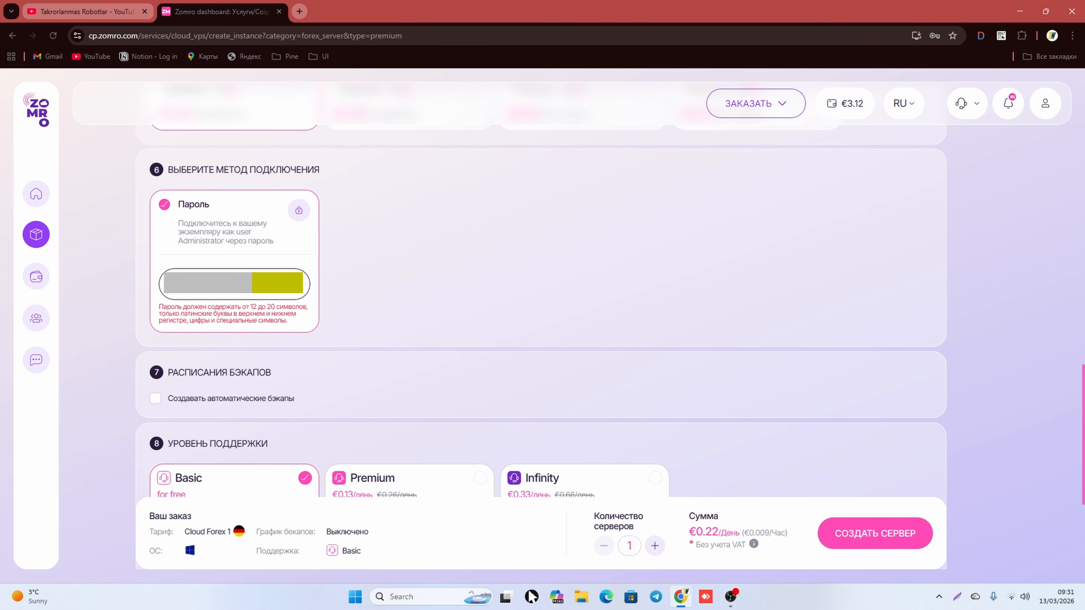
pyautogui.press('BackSpace')
pyautogui.press('BackSpace')
pyautogui.press('BackSpace')
pyautogui.press('BackSpace')
pyautogui.press('BackSpace')
pyautogui.press('BackSpace')
pyautogui.press('BackSpace')
pyautogui.press('BackSpace')
pyautogui.write('•')
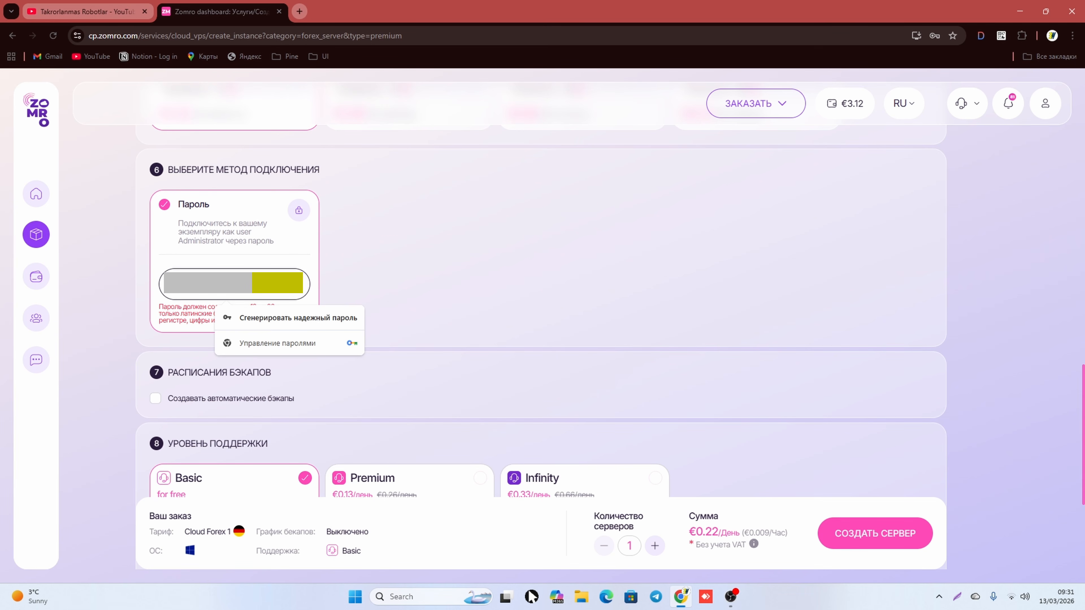
pyautogui.write('•')
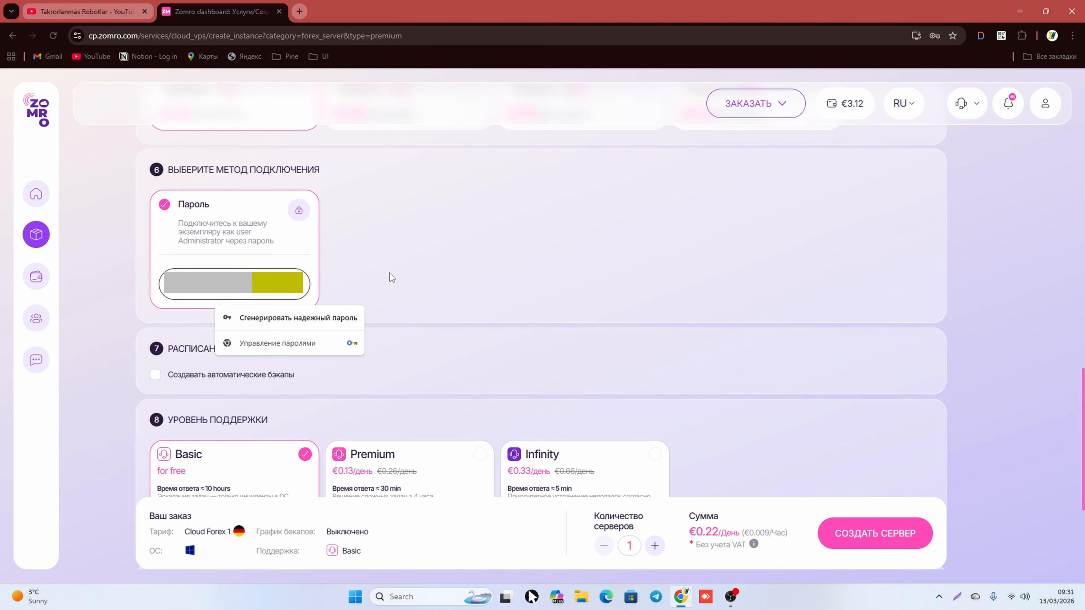
pyautogui.click(390, 273)
pyautogui.scroll(-3, 389, 286)
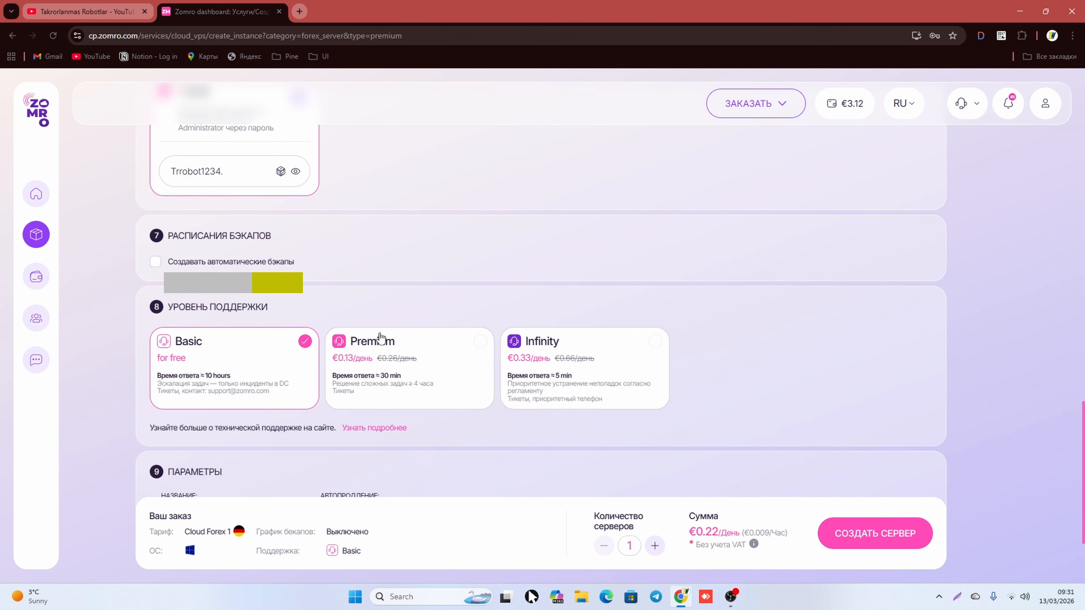
# Step: Keep free Basic support, name the server TRRobot, and create the €0.22/day order
pyautogui.scroll(-2, 391, 340)
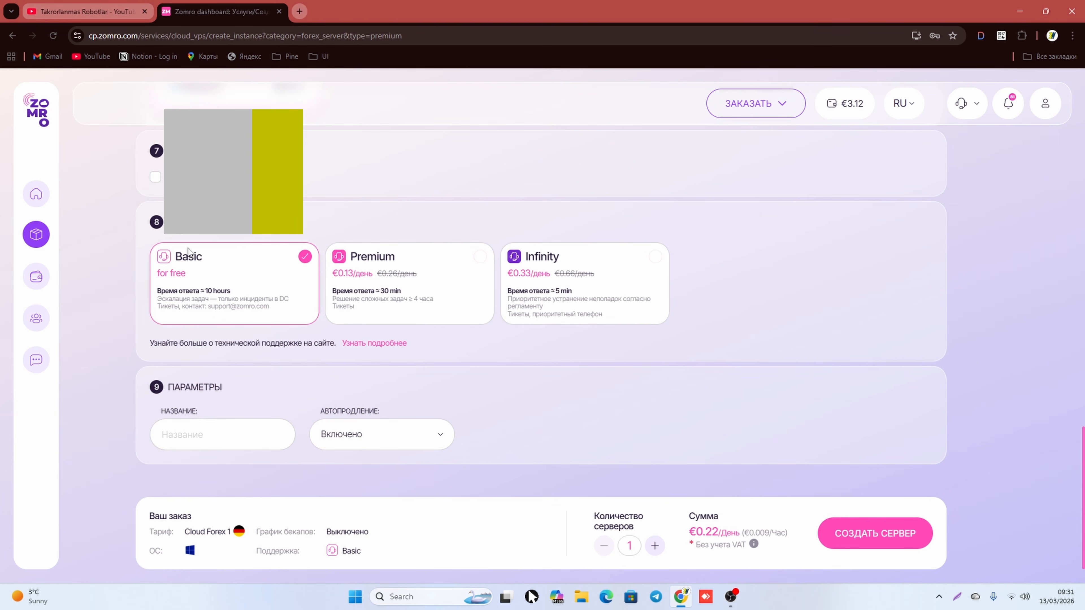
pyautogui.scroll(2, 213, 234)
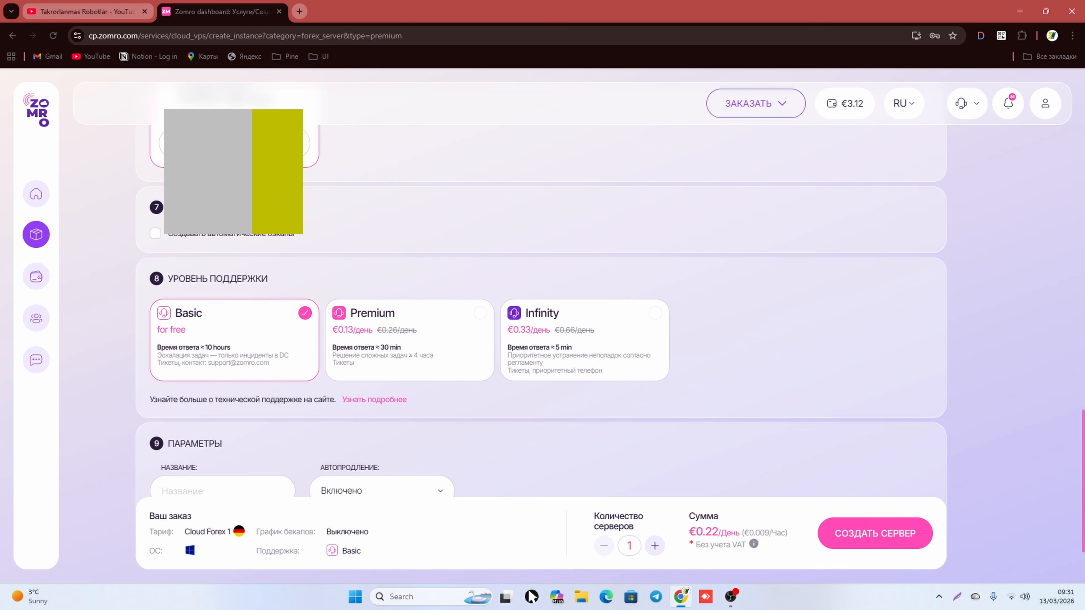
pyautogui.scroll(-2, 178, 240)
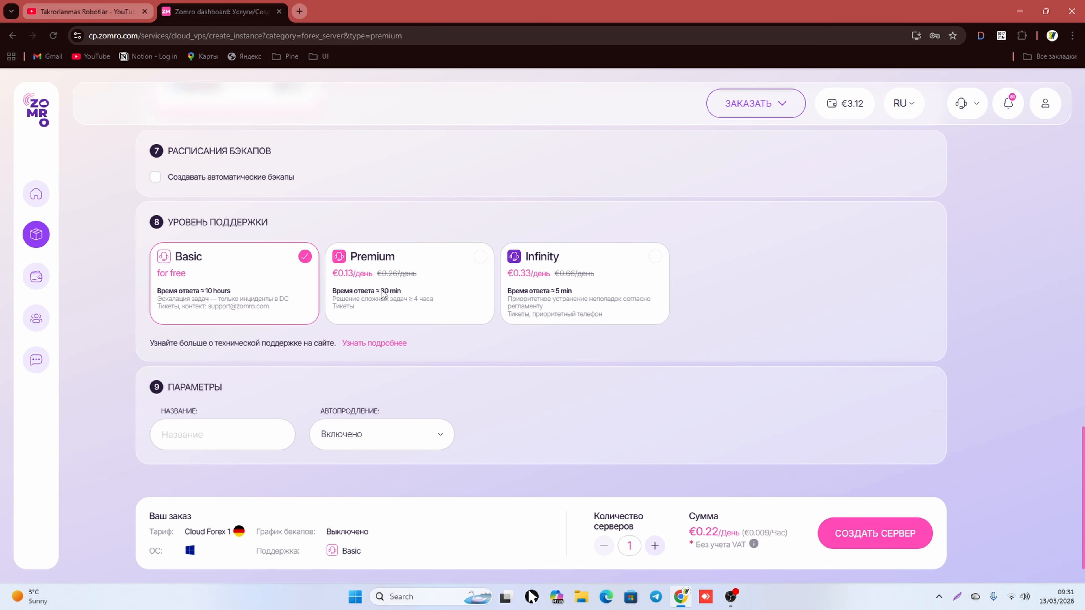
pyautogui.click(367, 308)
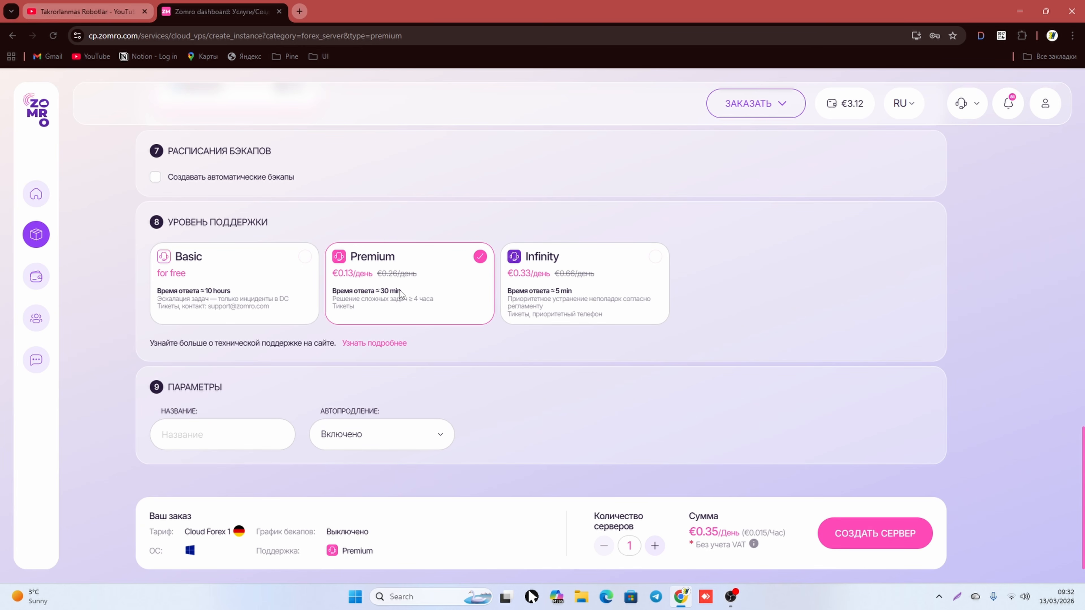
pyautogui.click(307, 302)
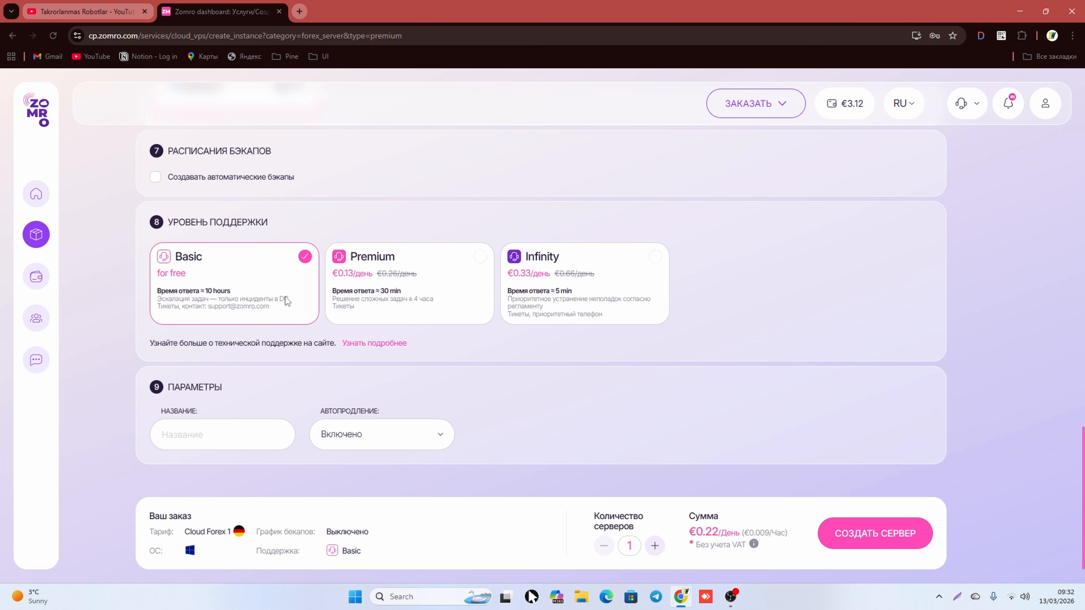
pyautogui.click(245, 433)
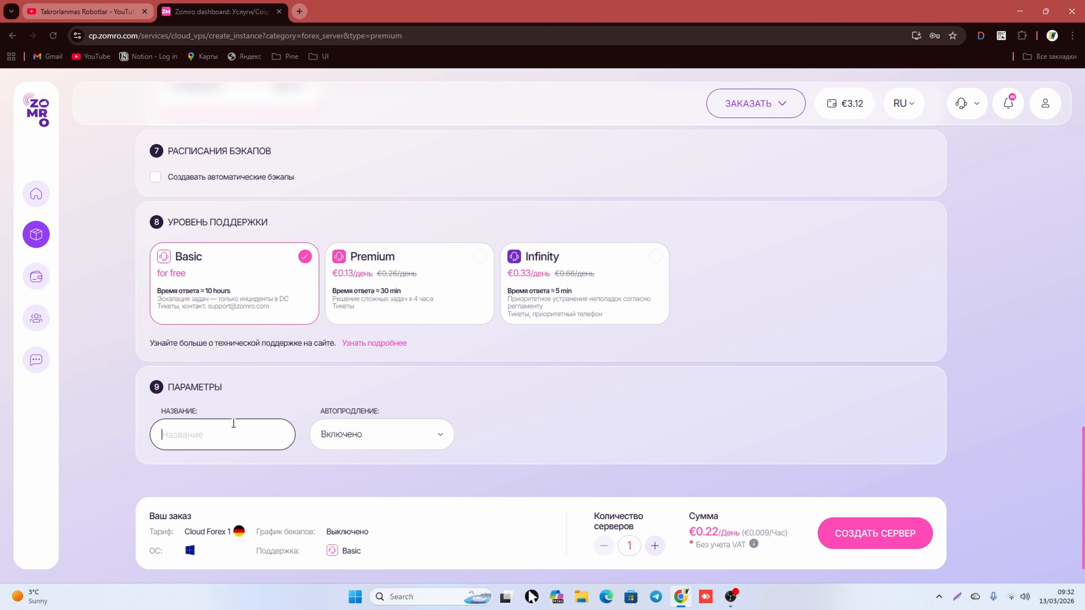
pyautogui.write('TRRobot')
pyautogui.click(156, 414)
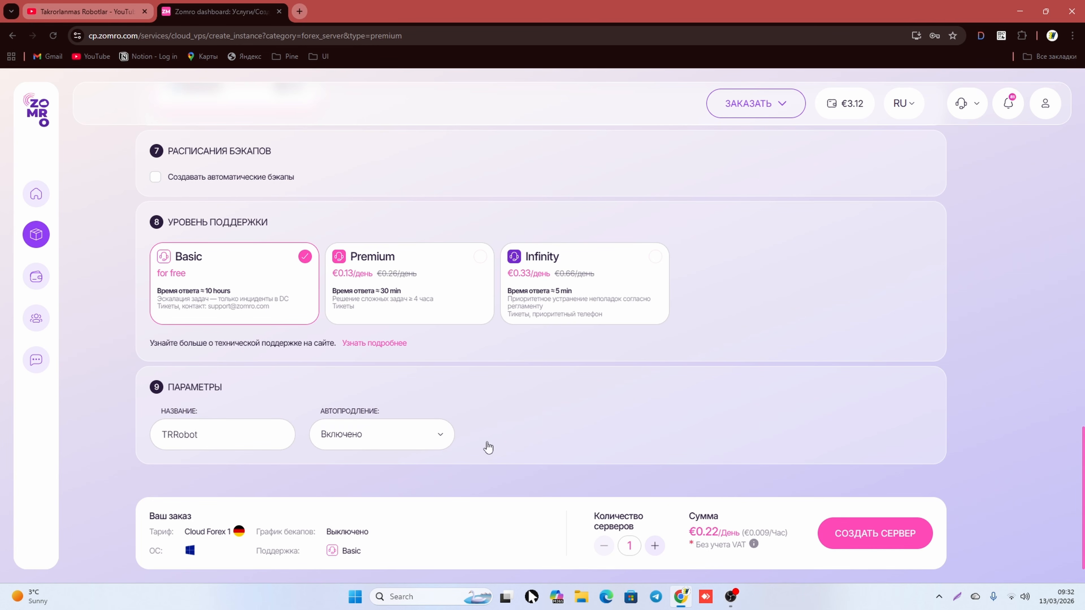
pyautogui.click(864, 534)
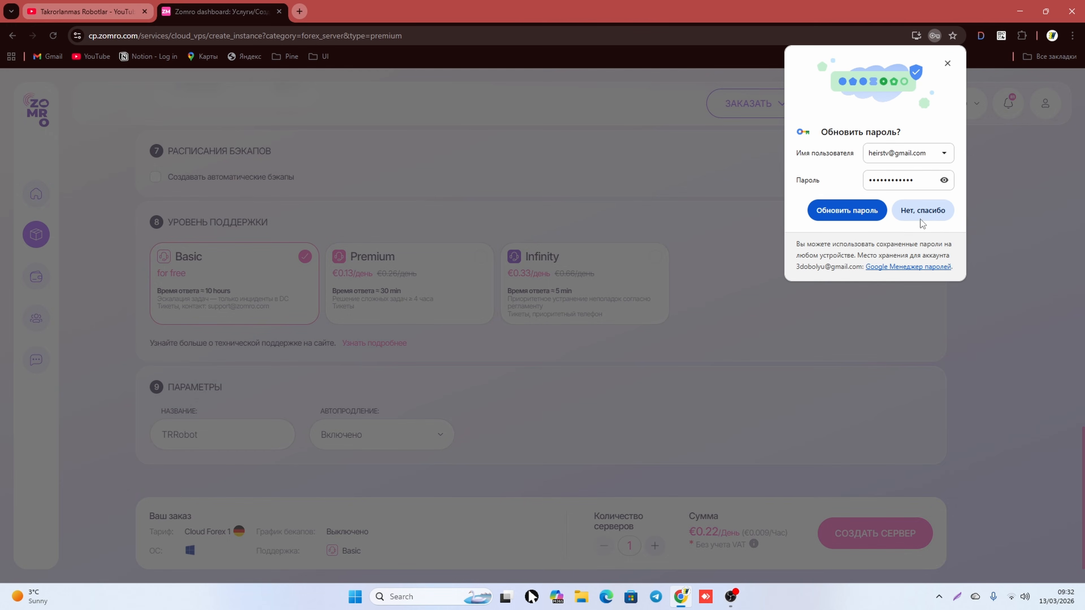
# Step: Decline the password prompt, accept the terms, and pay €0.22 for TRRobot from the balance
pyautogui.click(921, 218)
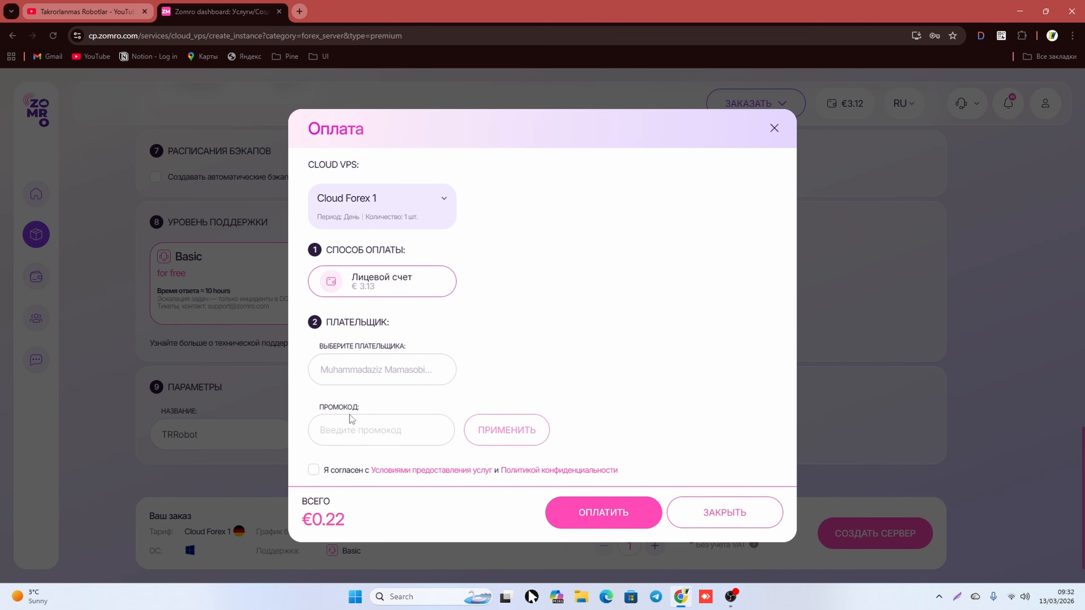
pyautogui.click(312, 472)
pyautogui.click(405, 430)
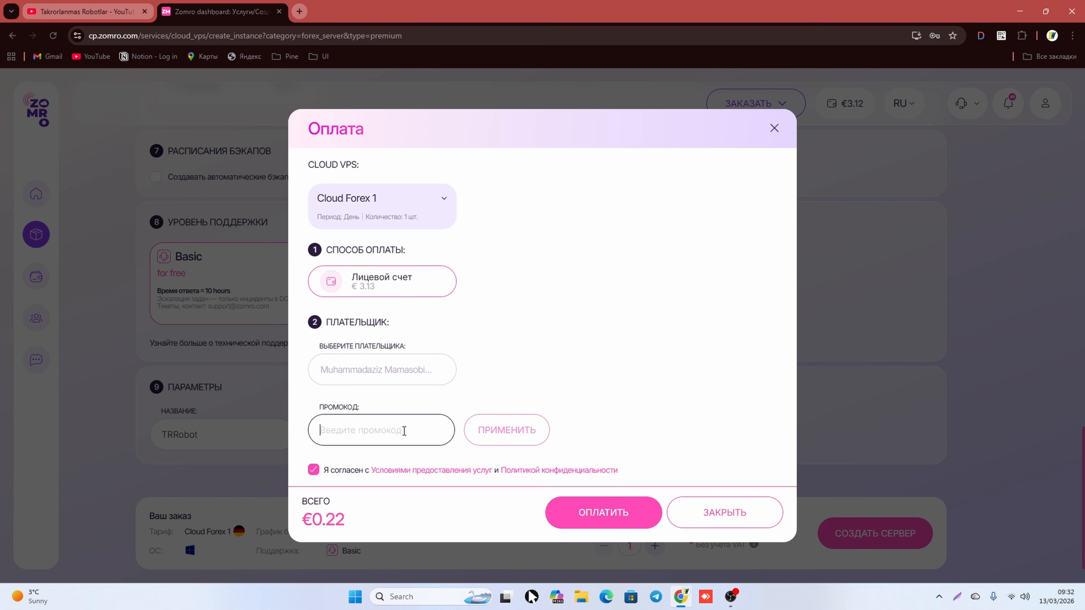
pyautogui.click(516, 370)
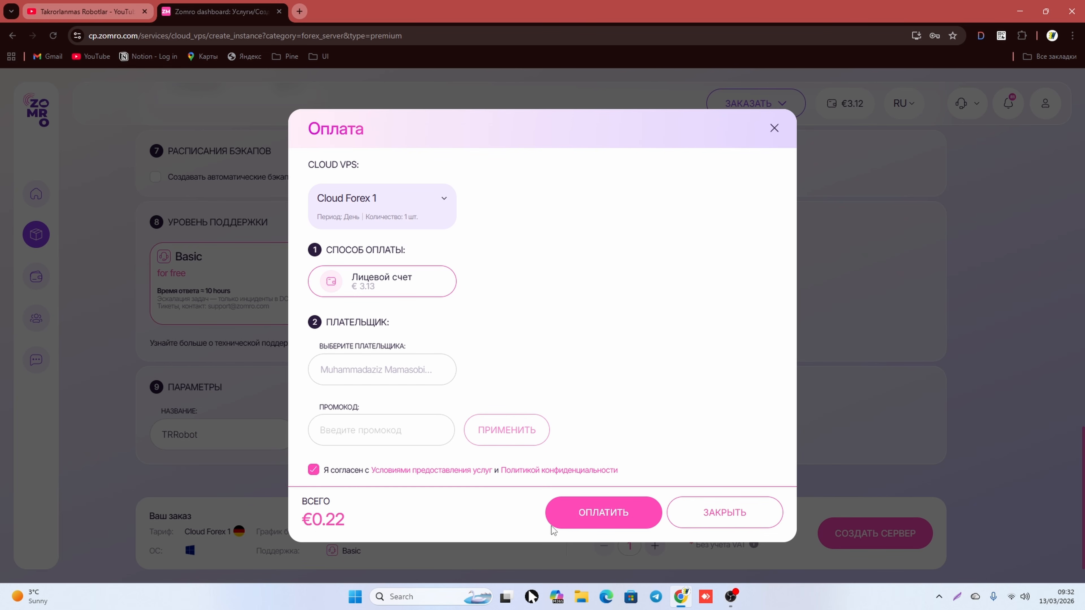
pyautogui.click(597, 518)
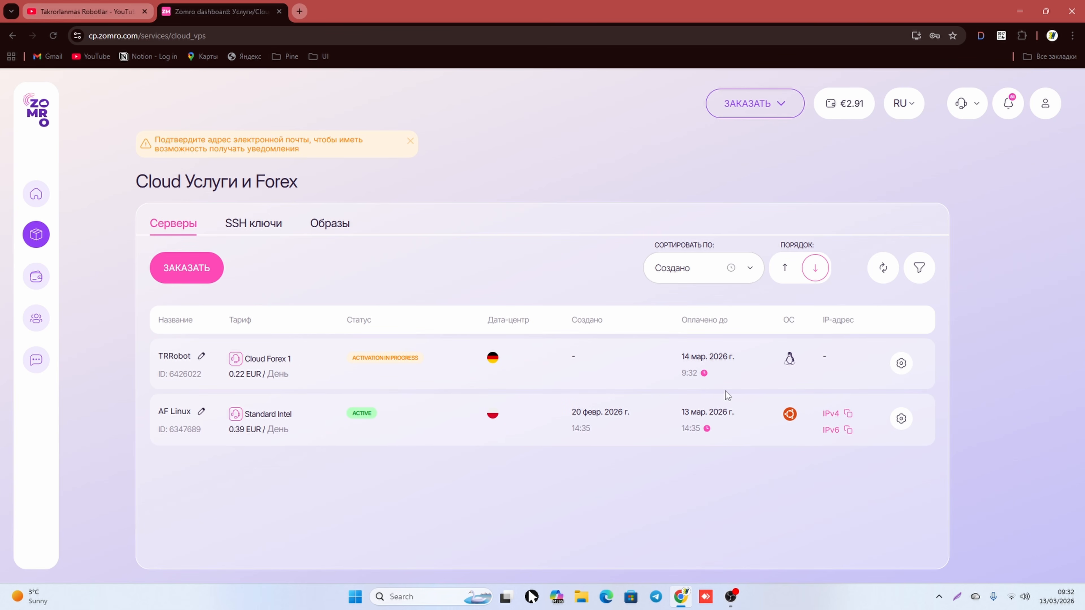
# Step: Reload the Zomro server list to refresh TRRobot's activation status
pyautogui.moveTo(392, 357); pyautogui.dragTo(435, 370)
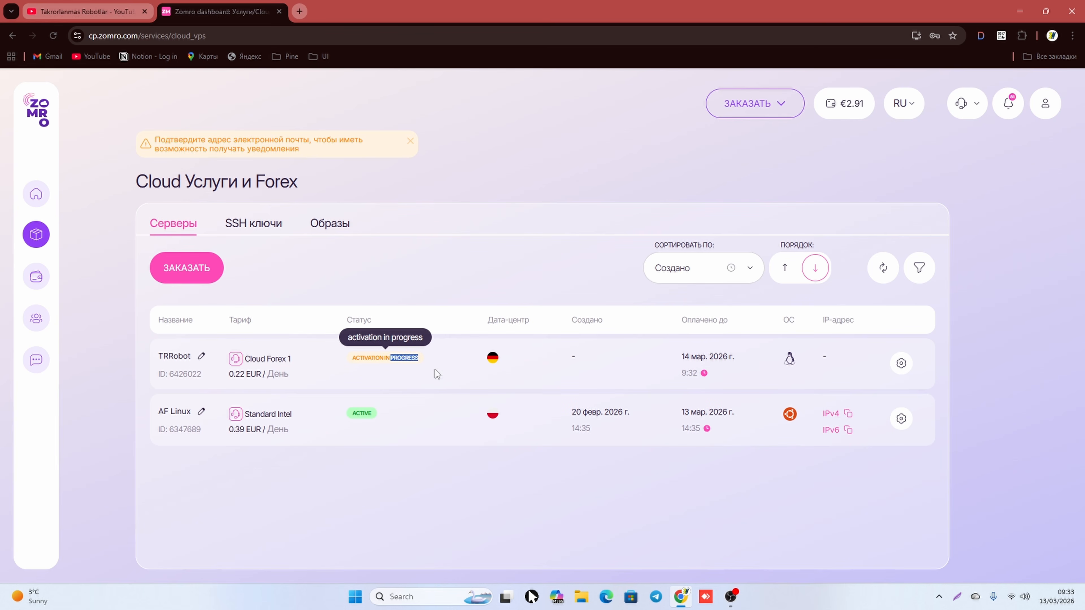
pyautogui.click(448, 370)
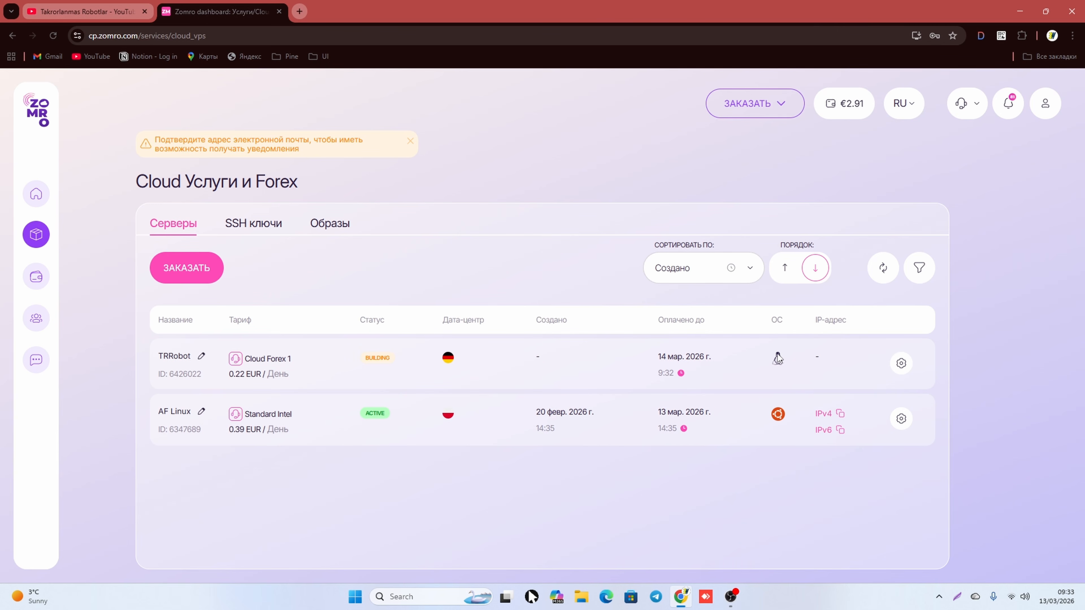
pyautogui.moveTo(777, 358)
pyautogui.click(55, 33)
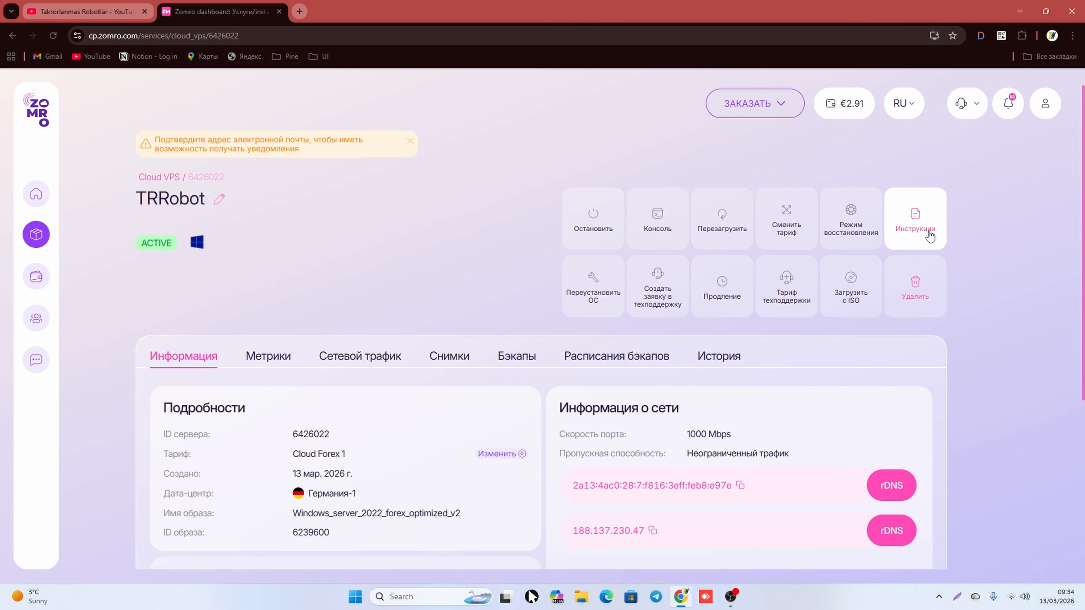
# Step: Read TRRobot's activation instructions and login details, then close them
pyautogui.click(930, 235)
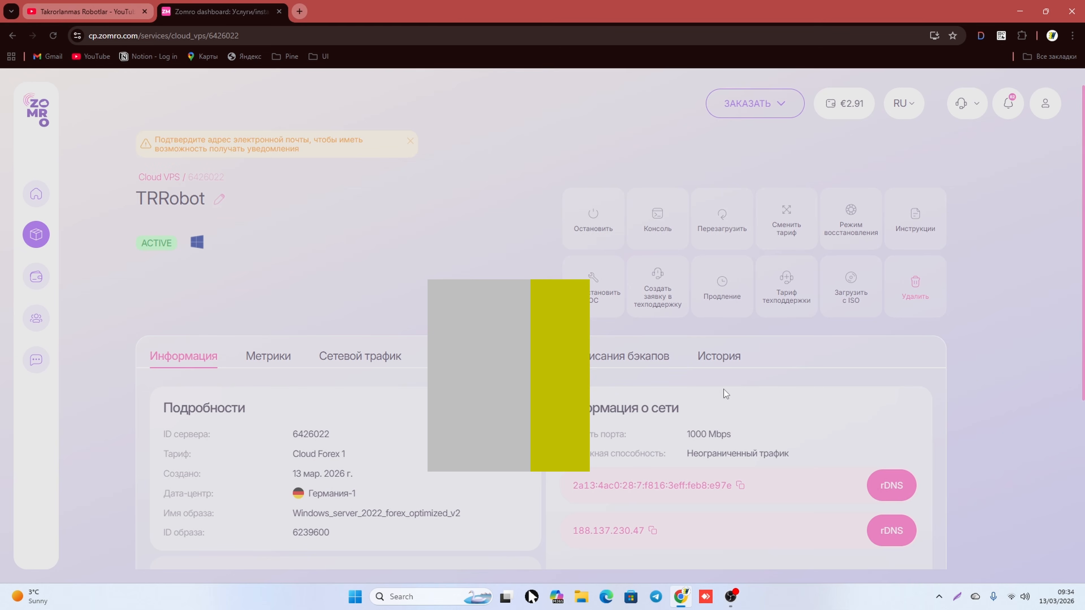
pyautogui.scroll(-3, 615, 364)
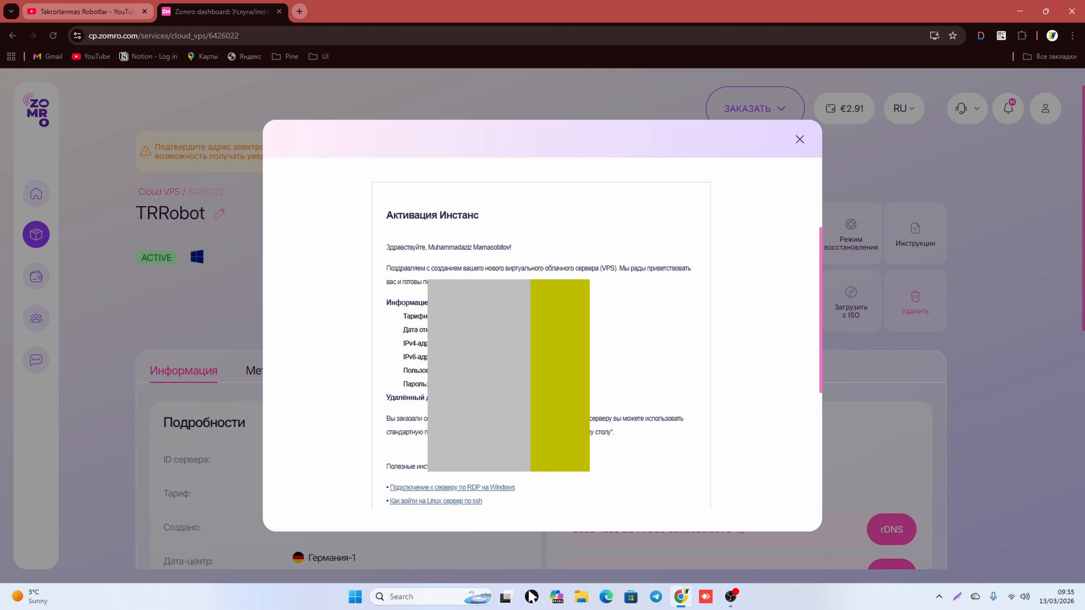
pyautogui.click(799, 140)
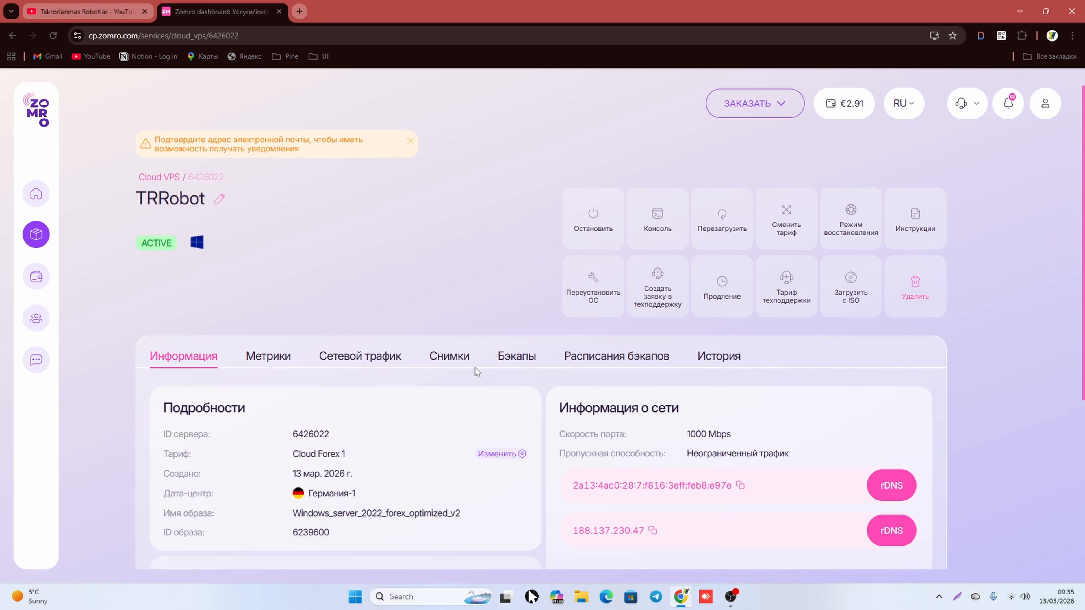
# Step: Search the Start menu for 'Remote' and launch Remote Desktop Connection
pyautogui.press('super')
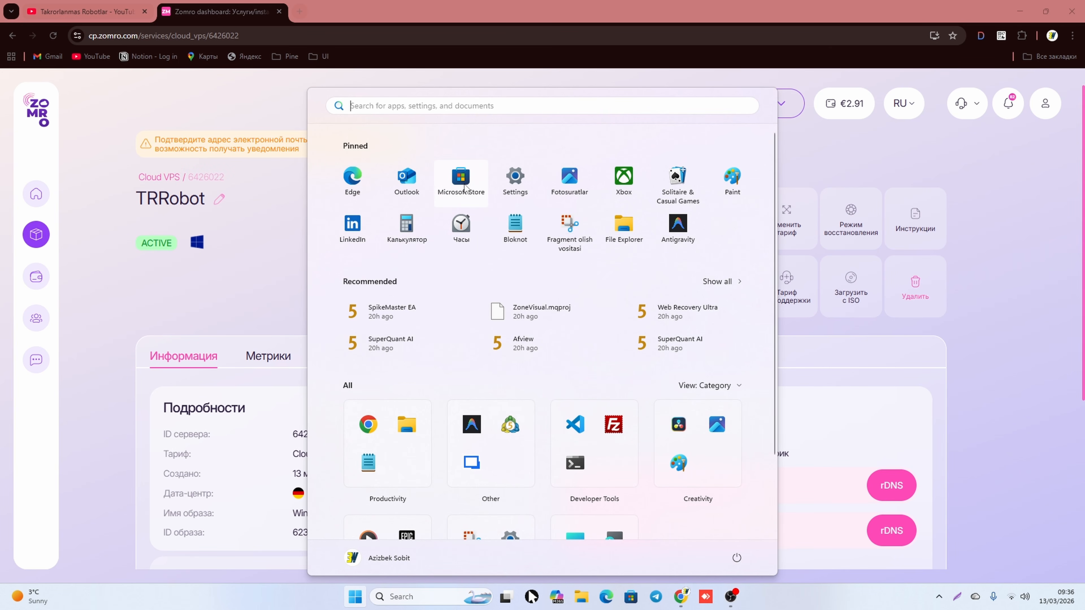
pyautogui.write('Re')
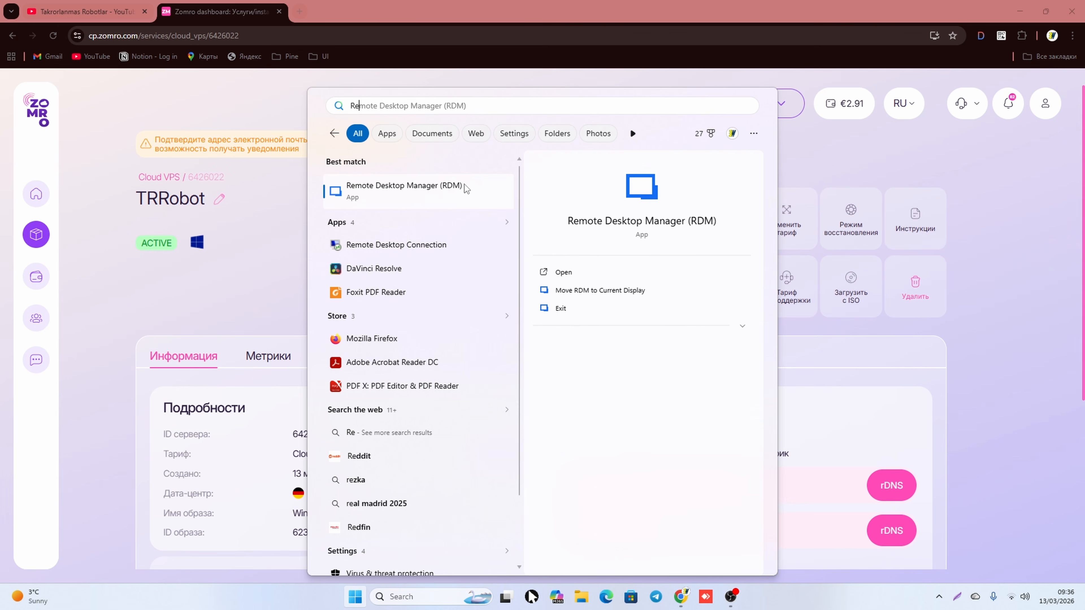
pyautogui.write('mote')
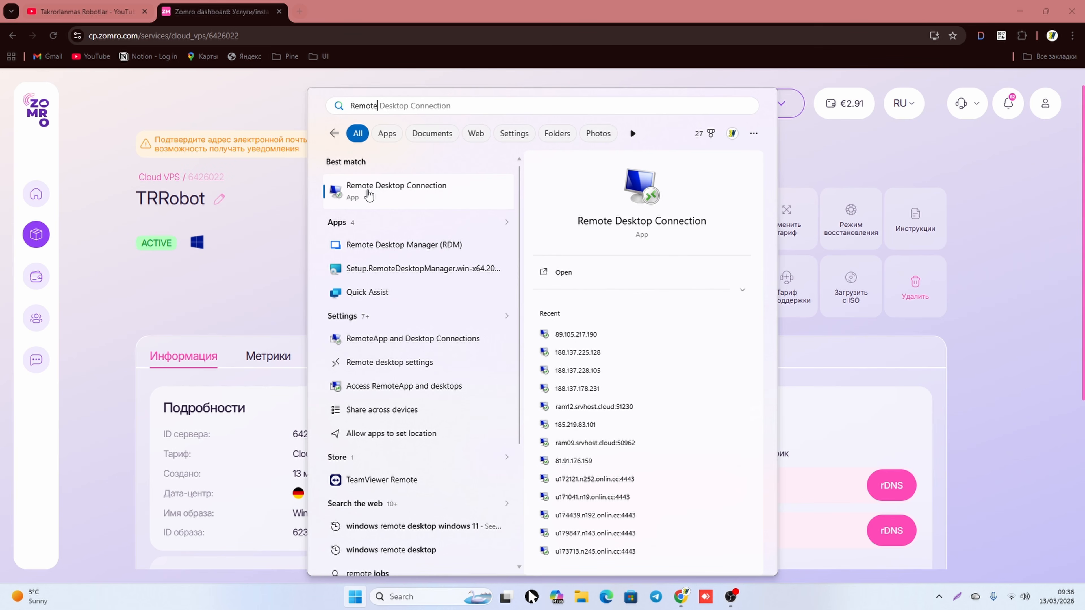
pyautogui.click(381, 203)
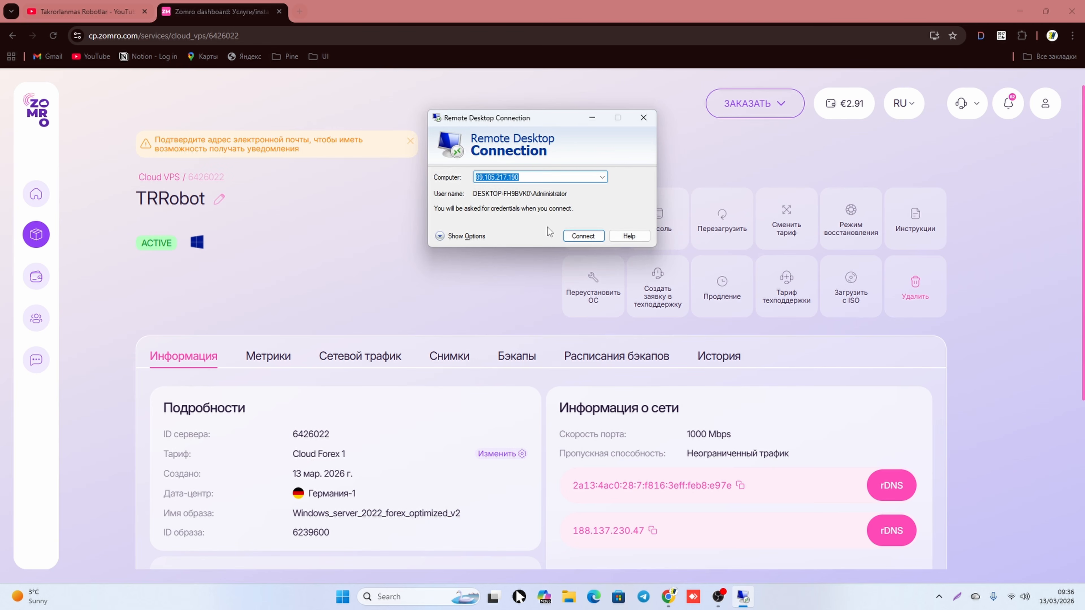
# Step: Connect to 188.137.230.47 and choose to sign in with a different account
pyautogui.write('188.137.230.47')
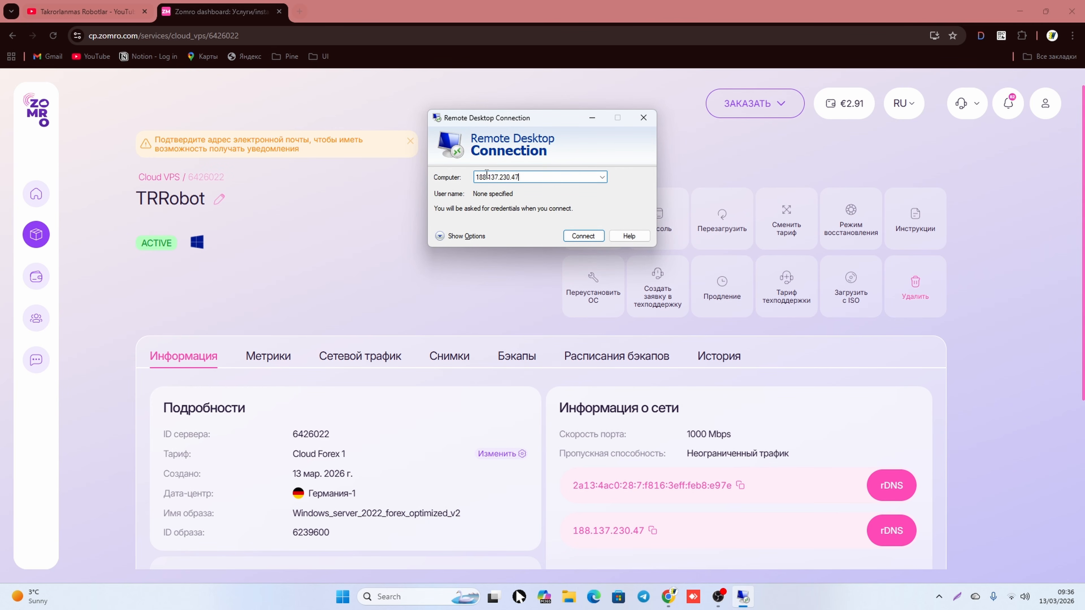
pyautogui.click(576, 236)
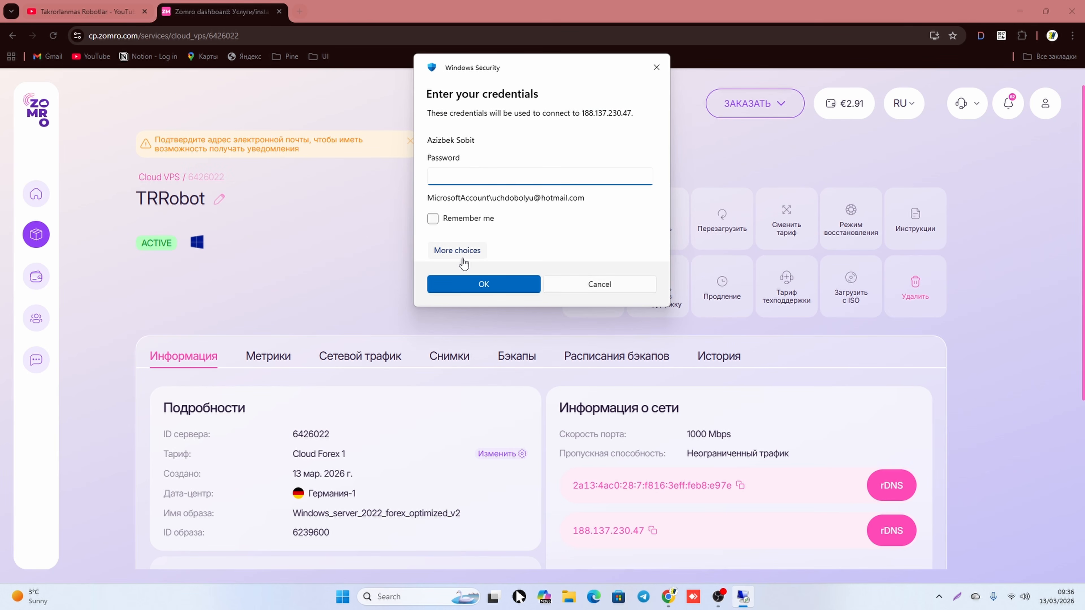
pyautogui.click(446, 252)
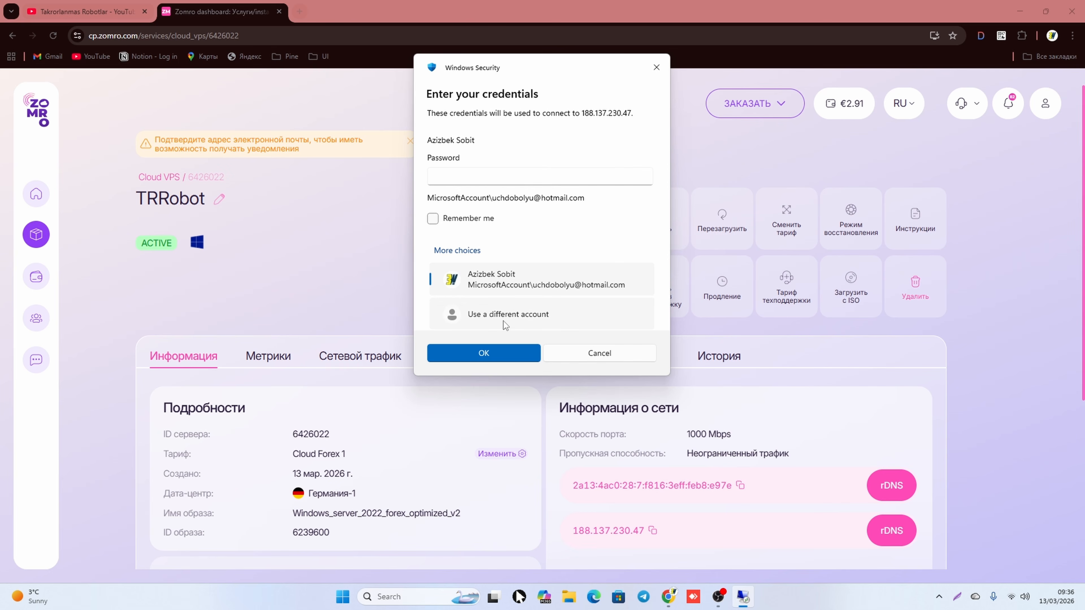
pyautogui.click(483, 323)
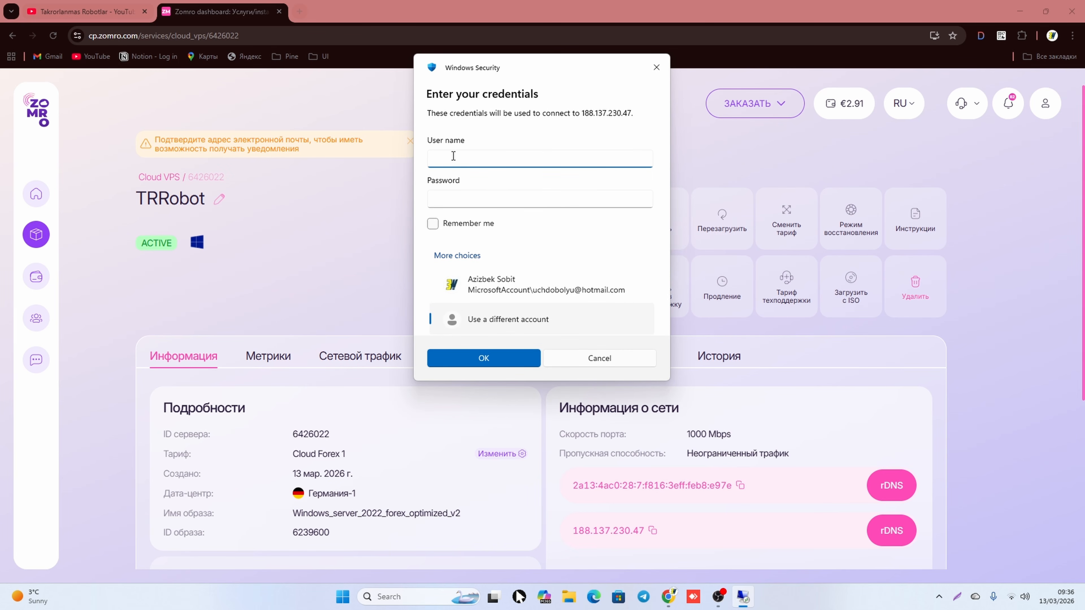
# Step: Sign in as Administrator with the server password
pyautogui.write('Admin')
pyautogui.hotkey('ctrl', 'a')
pyautogui.write('Adm,o')
pyautogui.press('BackSpace')
pyautogui.press('BackSpace')
pyautogui.write('inistrator')
pyautogui.press('Tab')
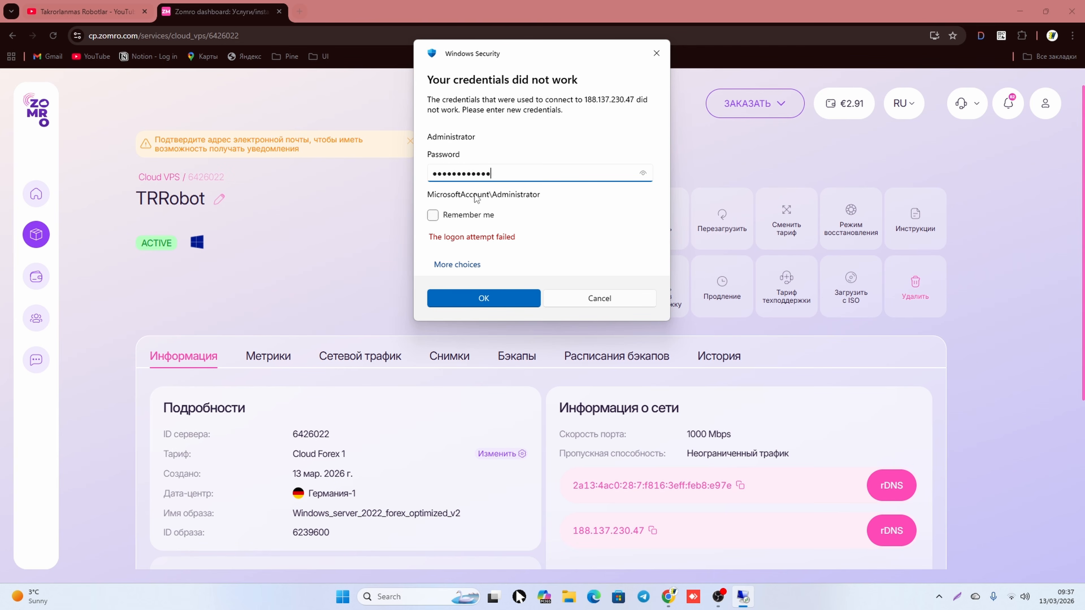
pyautogui.click(500, 300)
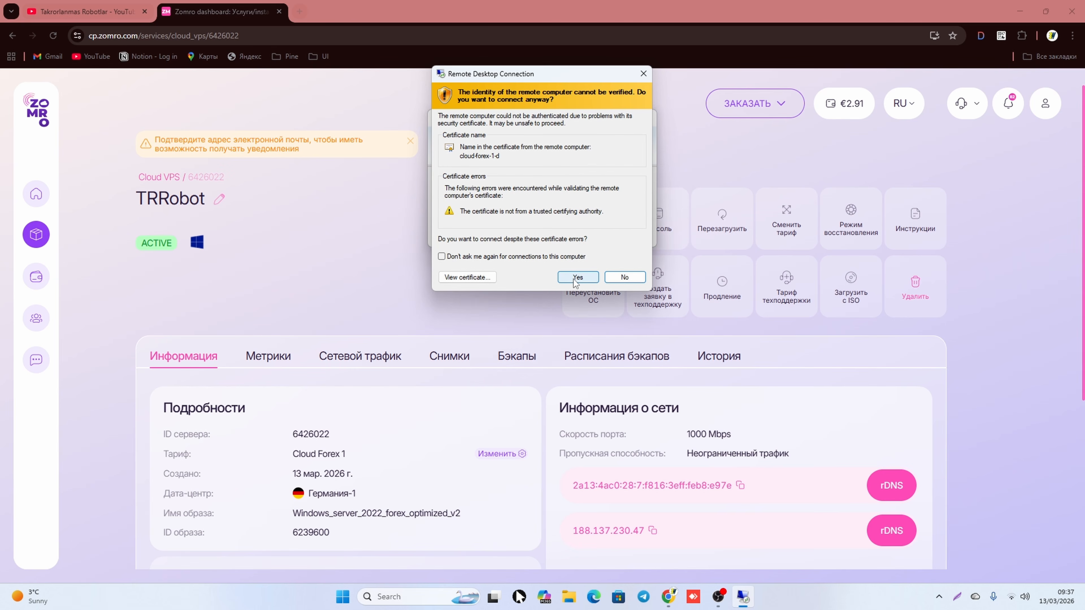
# Step: Accept the certificate, dismiss the Networks prompt, and launch Microsoft Edge on the remote desktop
pyautogui.click(577, 278)
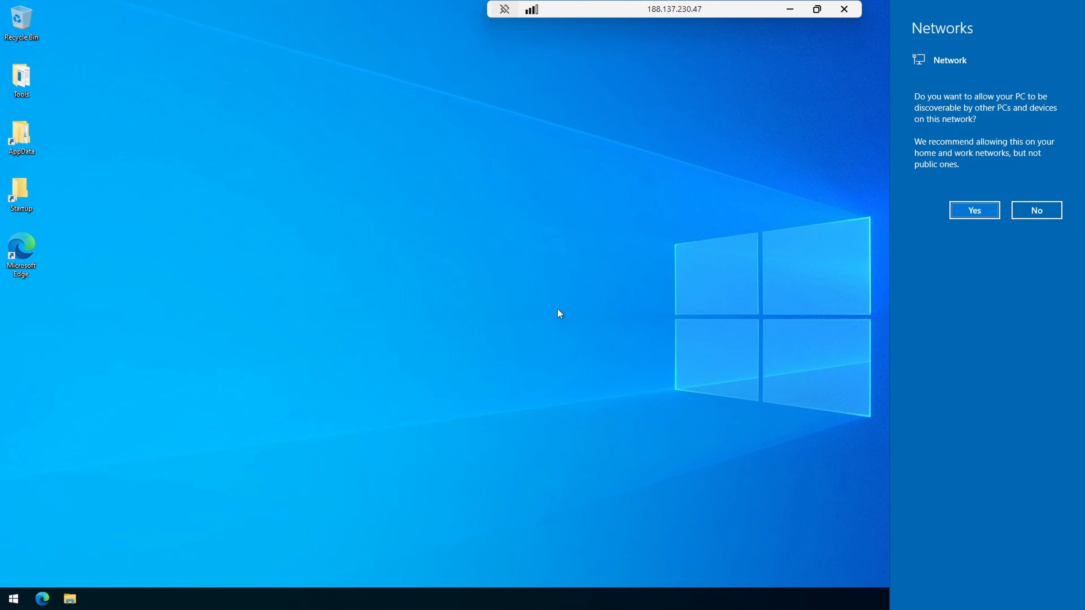
pyautogui.click(894, 237)
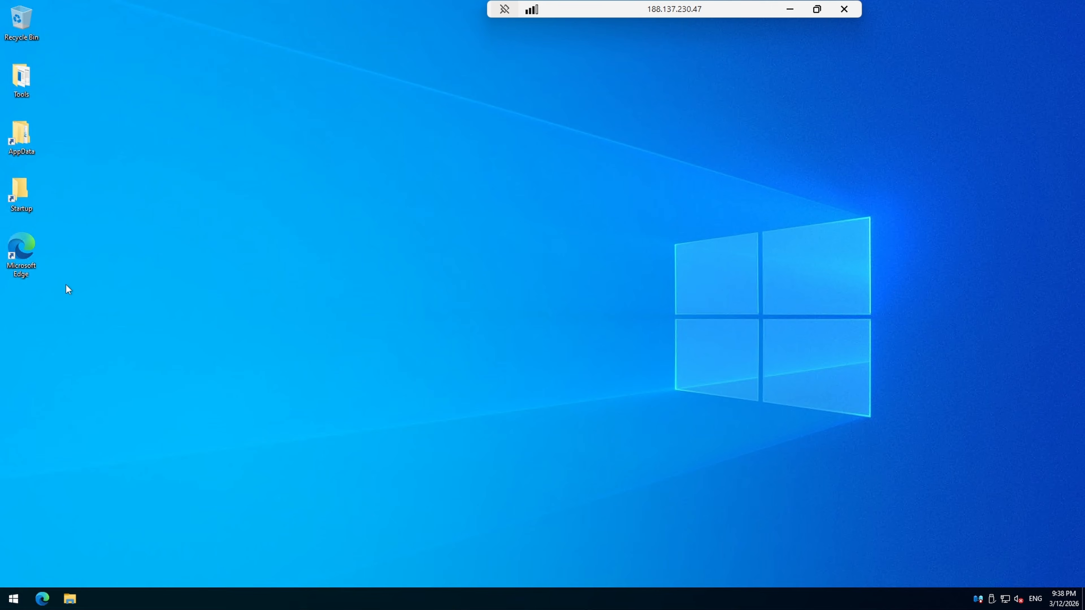
pyautogui.click(26, 249)
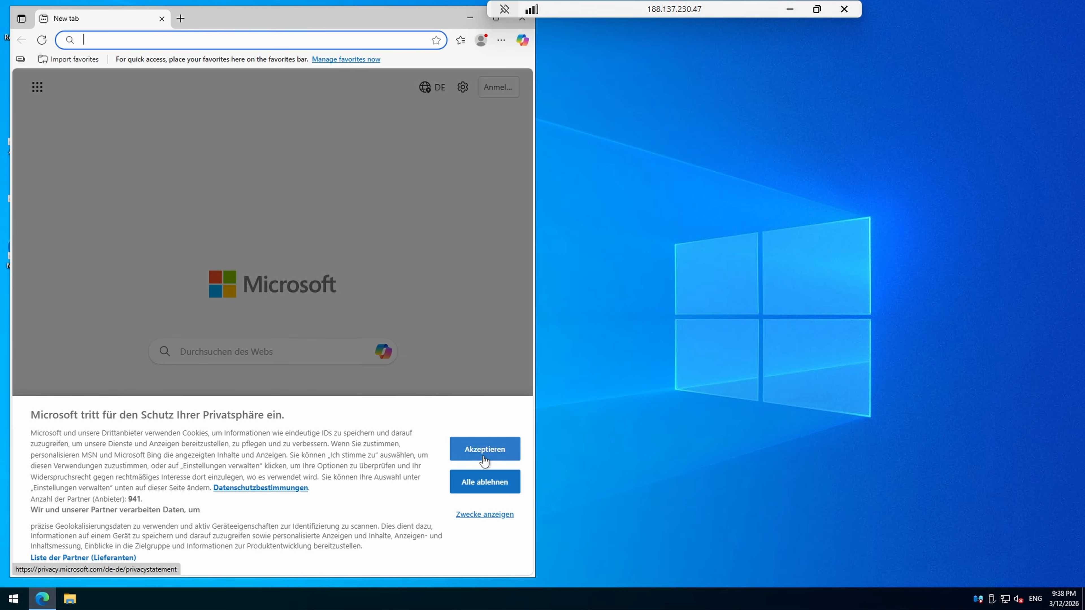
# Step: Accept the cookie notice and search Bing for 'metatrader 5'
pyautogui.click(495, 447)
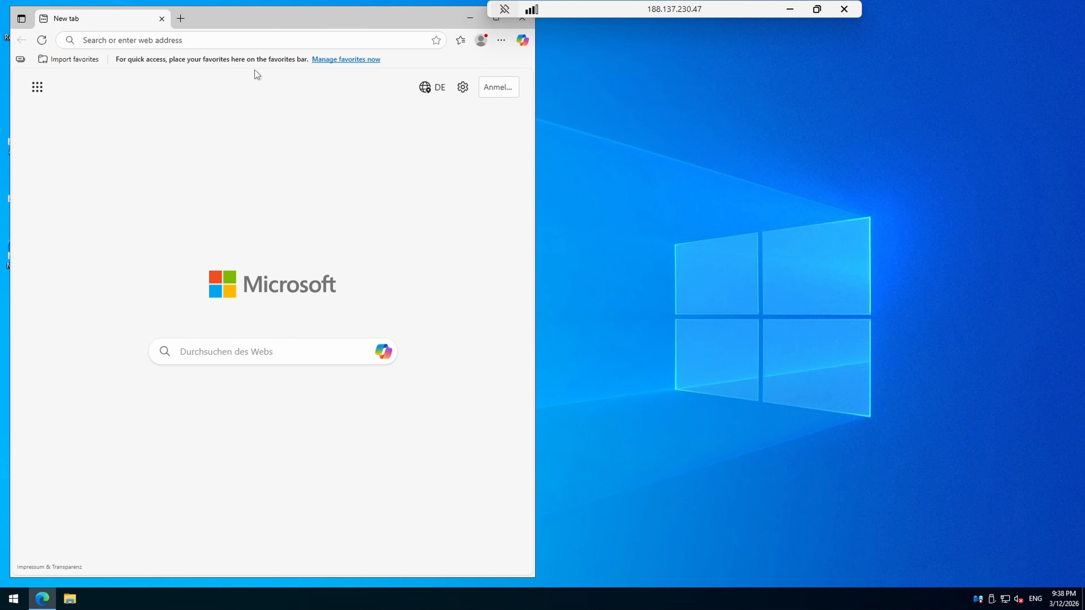
pyautogui.click(239, 41)
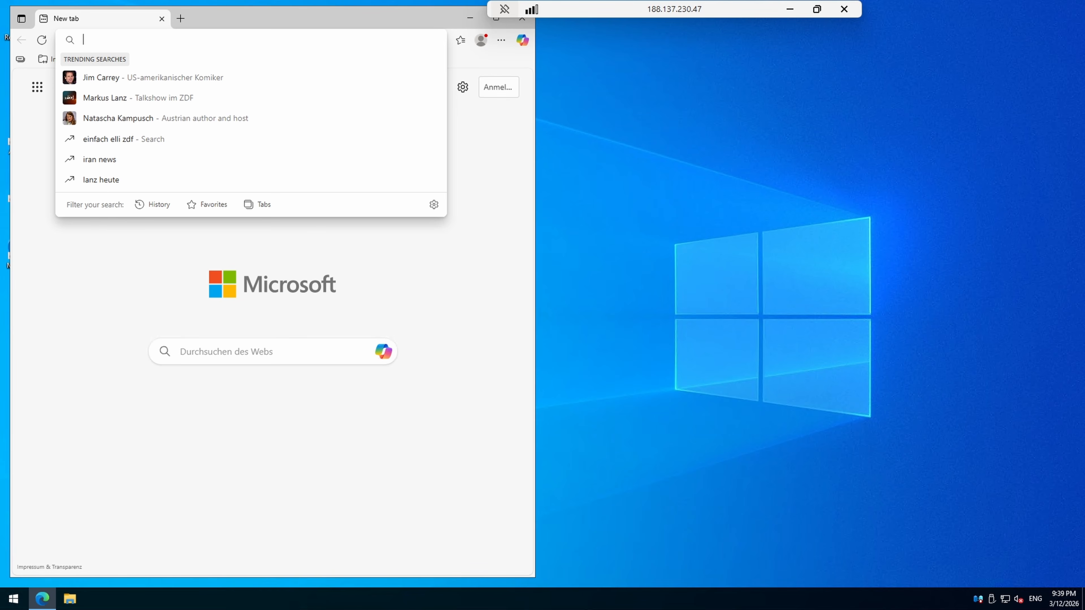
pyautogui.write('M')
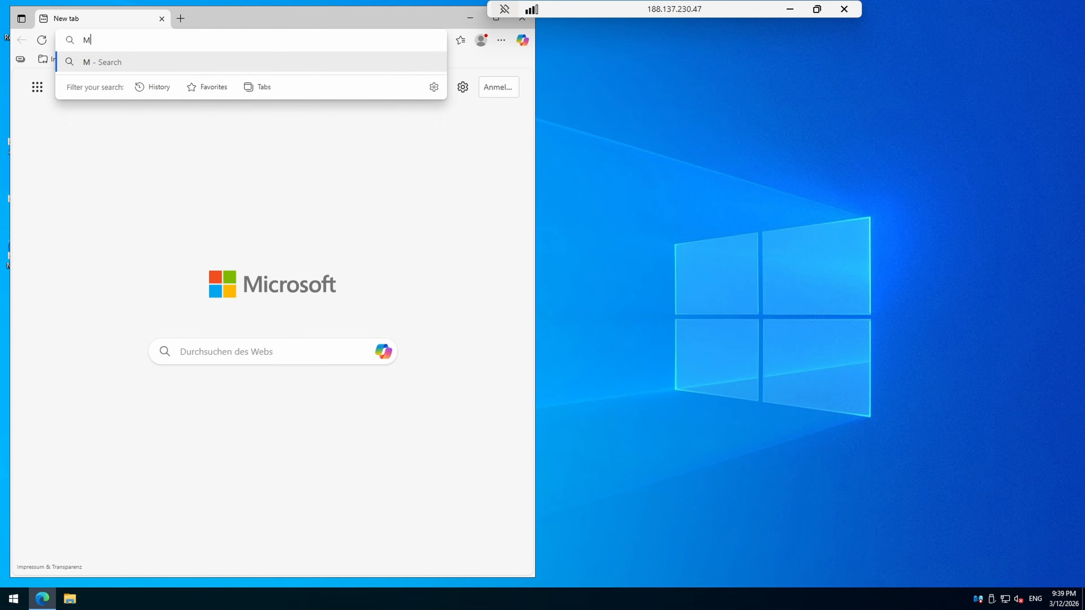
pyautogui.write('eta Trader')
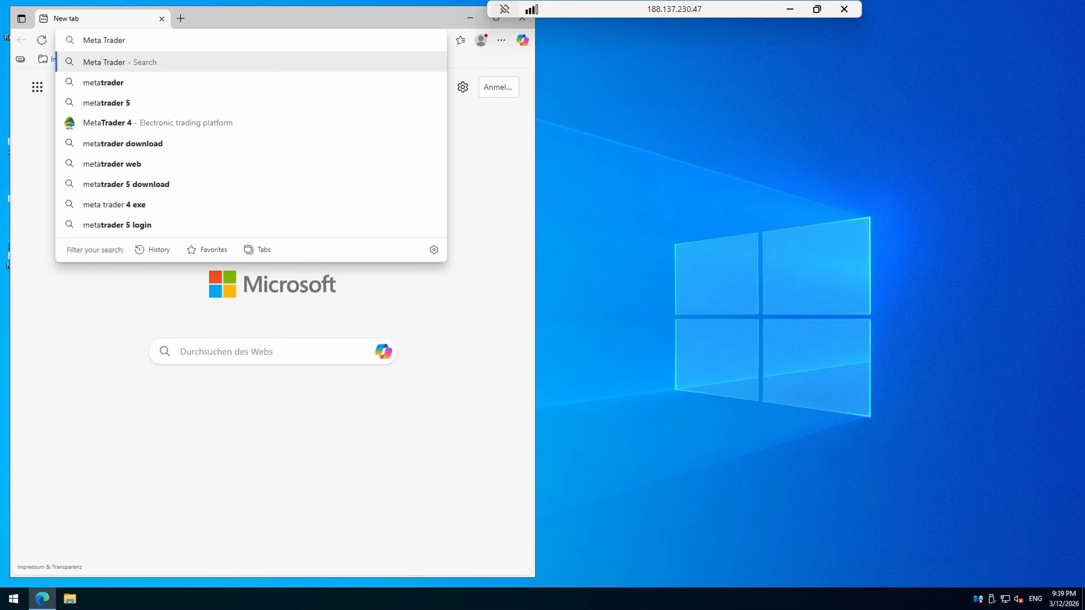
pyautogui.press('Down')
pyautogui.press('Down')
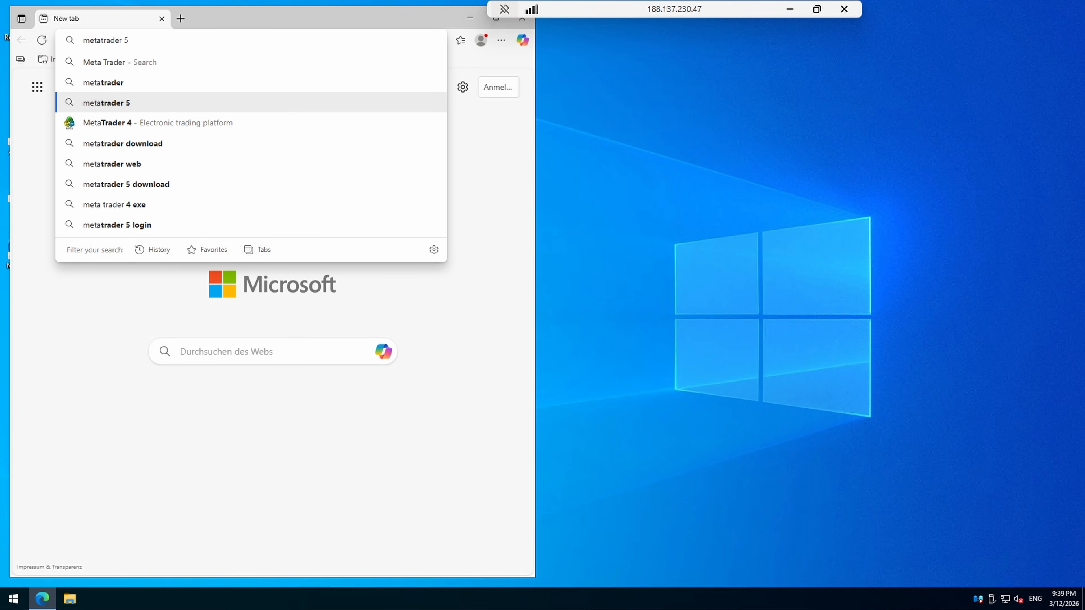
pyautogui.press('Return')
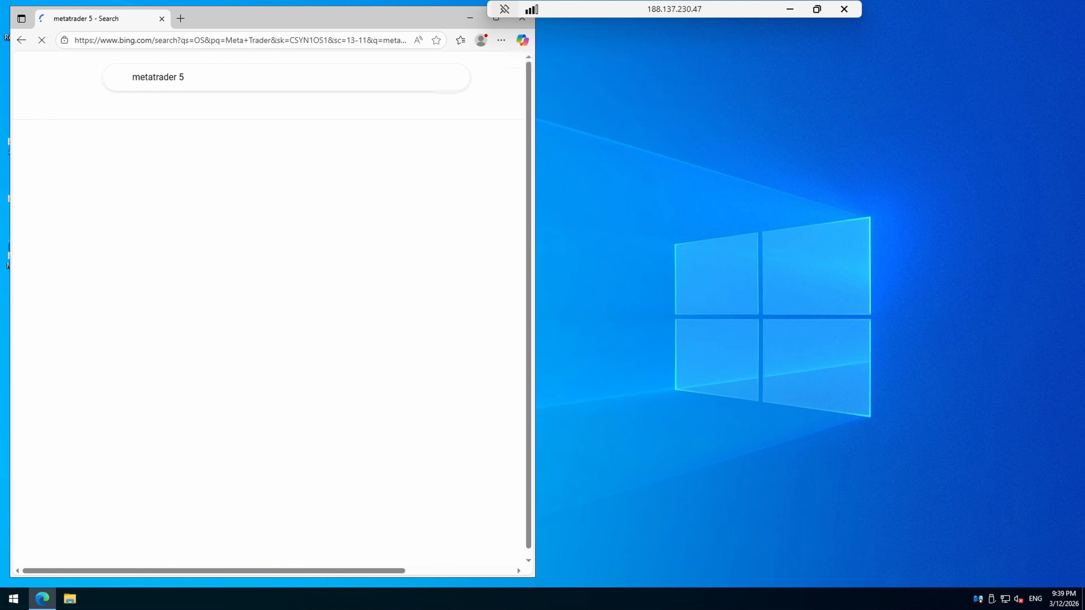
# Step: Maximize Edge and scroll the results down to the metatrader5.com listing
pyautogui.moveTo(671, 8); pyautogui.dragTo(825, 15)
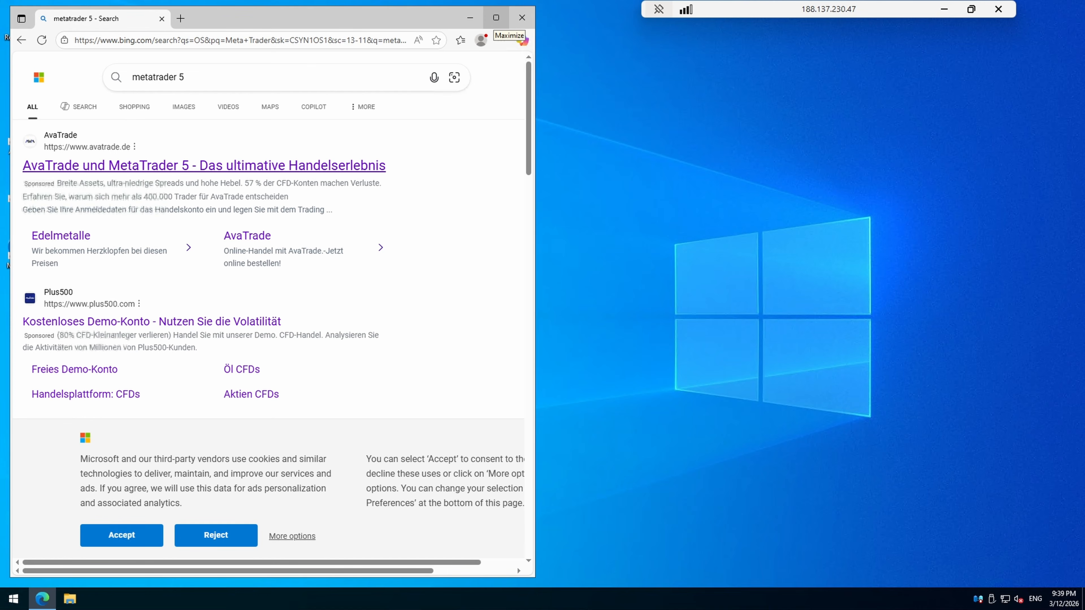
pyautogui.click(496, 18)
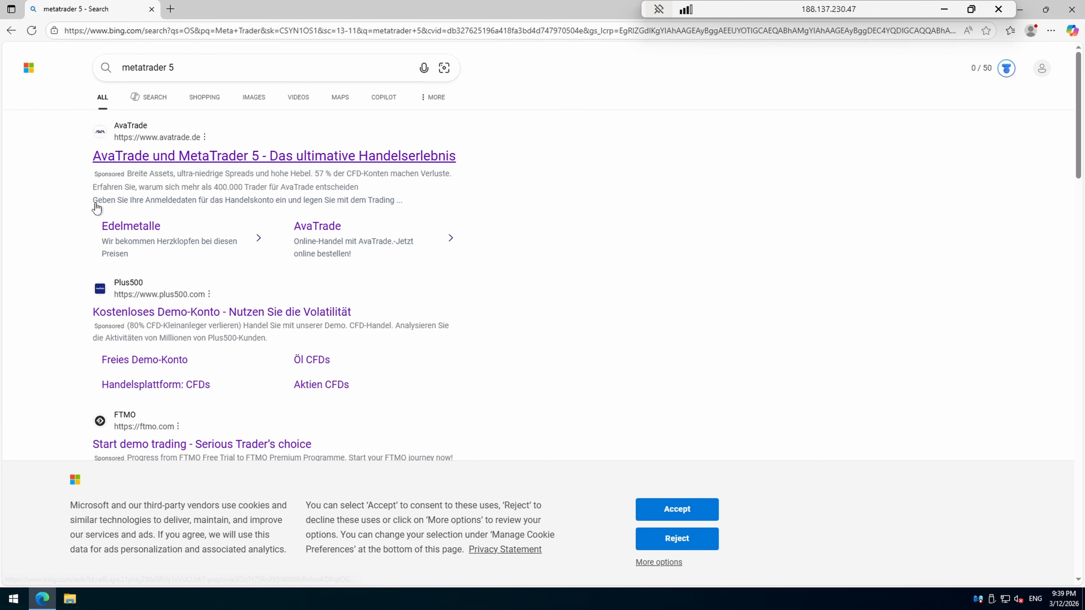
pyautogui.scroll(-4, 314, 274)
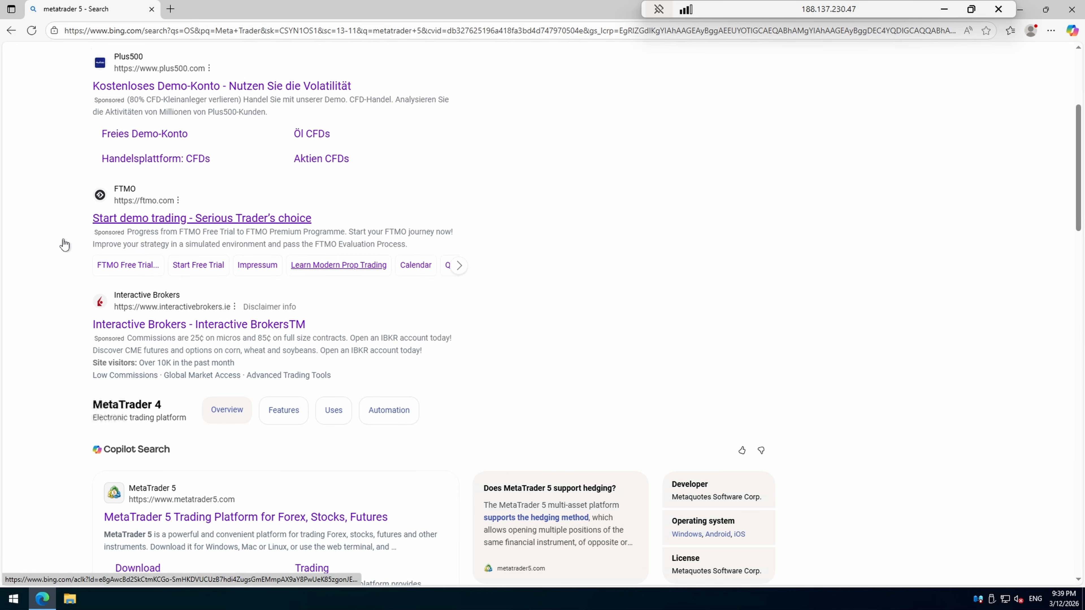
pyautogui.scroll(-1, 165, 272)
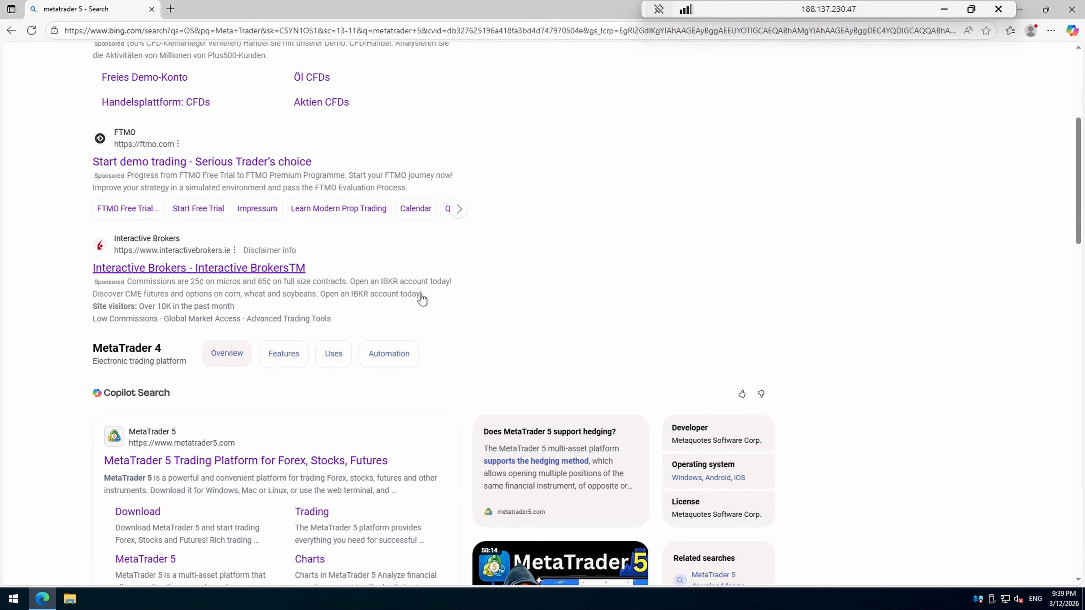
pyautogui.scroll(-1, 428, 303)
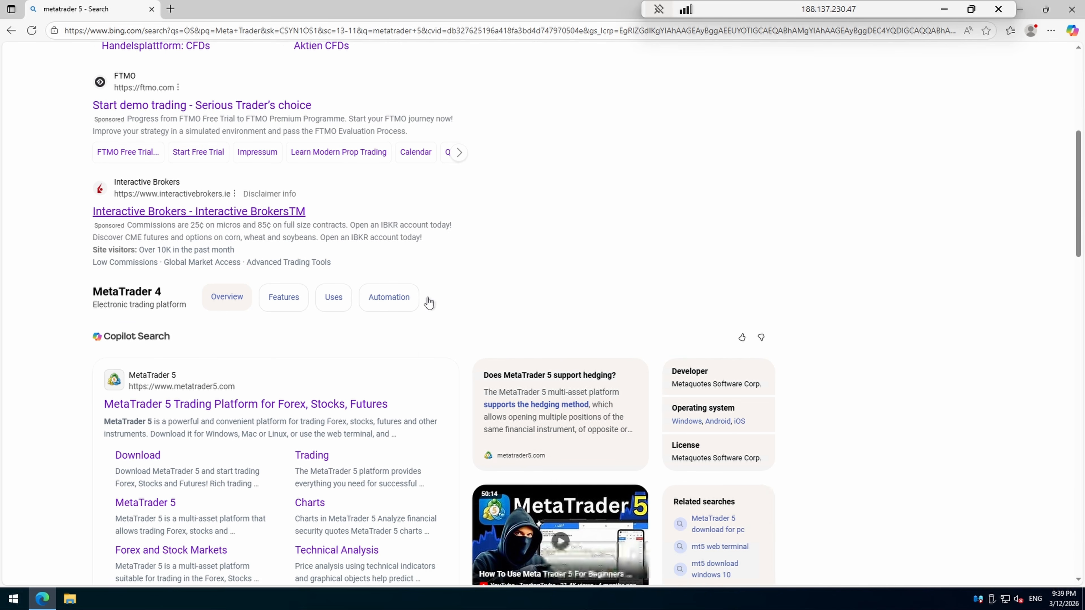
pyautogui.scroll(-2, 428, 303)
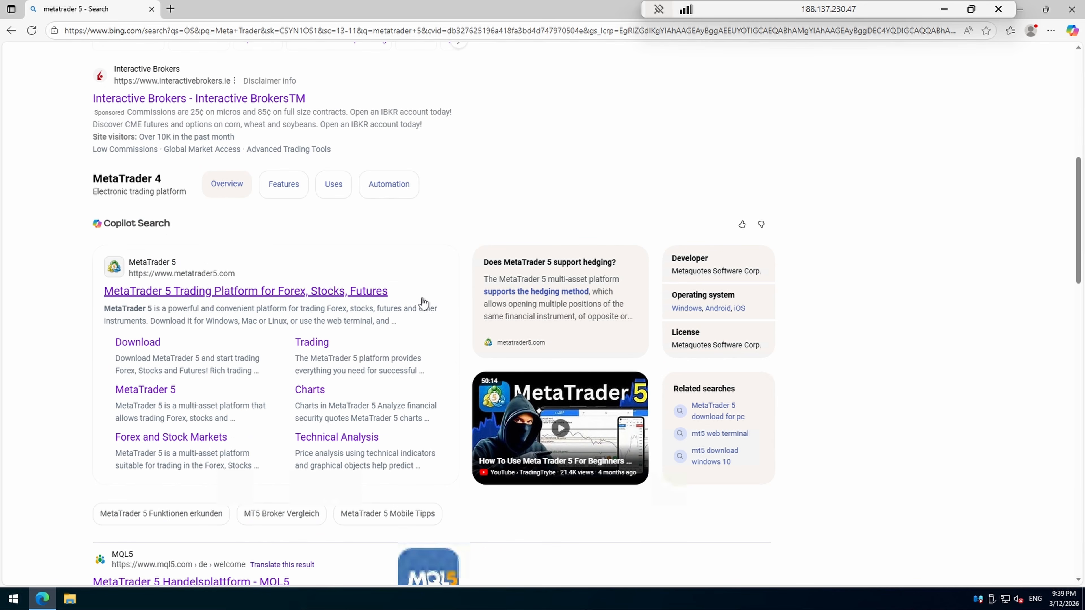
pyautogui.scroll(-1, 421, 302)
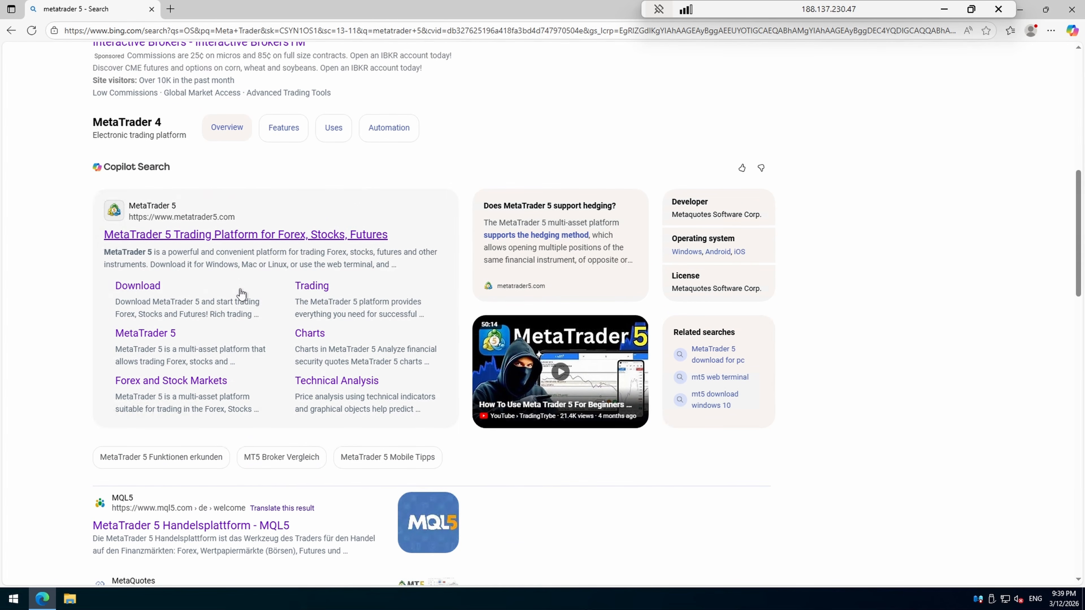
# Step: Download and run mt5setup.exe from metatrader5.com, accept the license, and close Edge
pyautogui.click(223, 242)
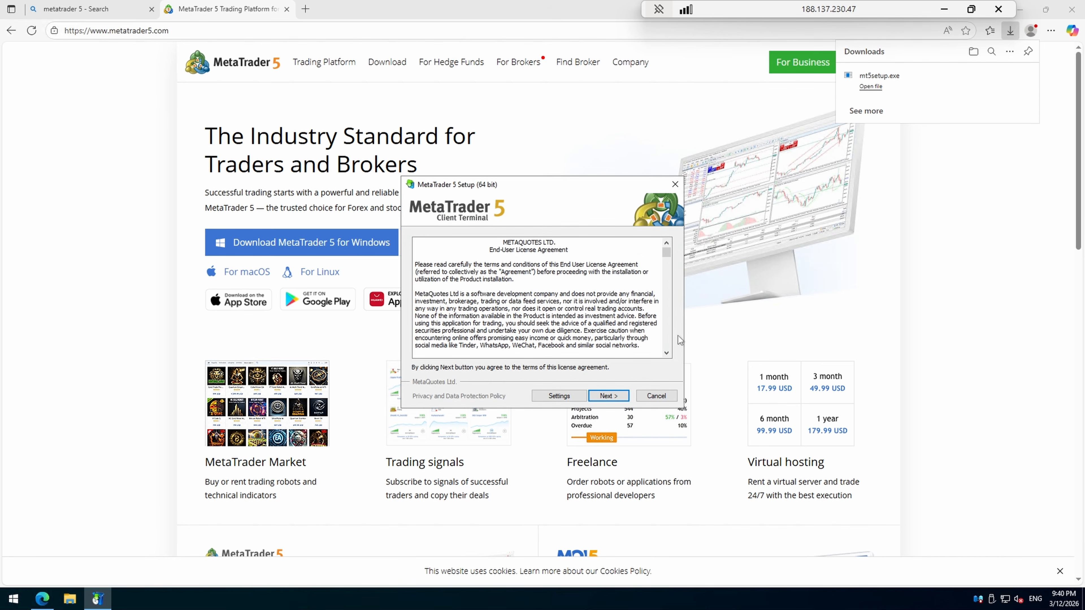
pyautogui.click(607, 396)
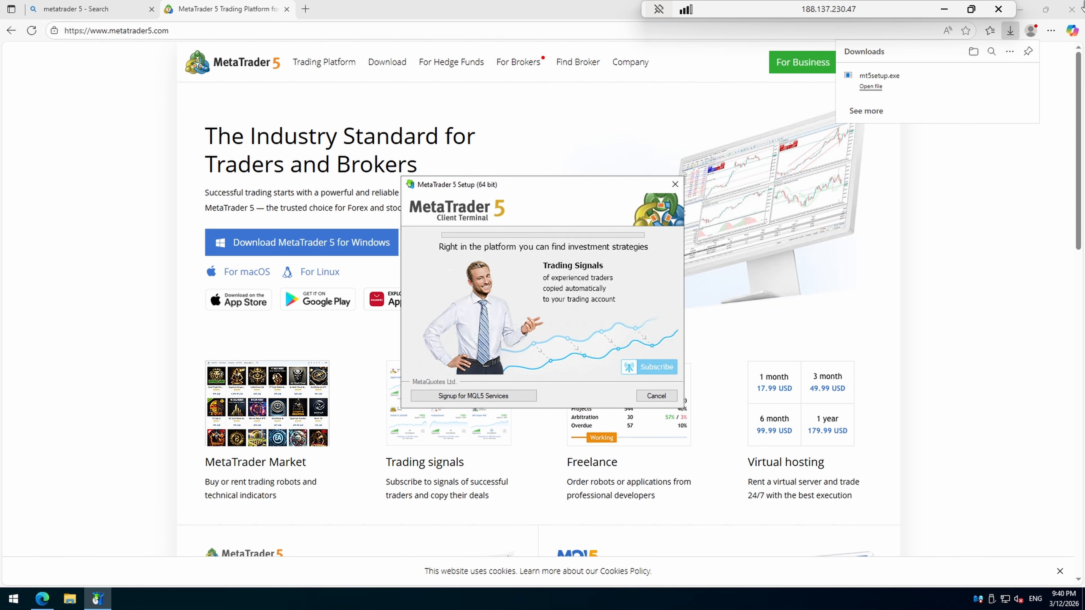
pyautogui.click(1075, 12)
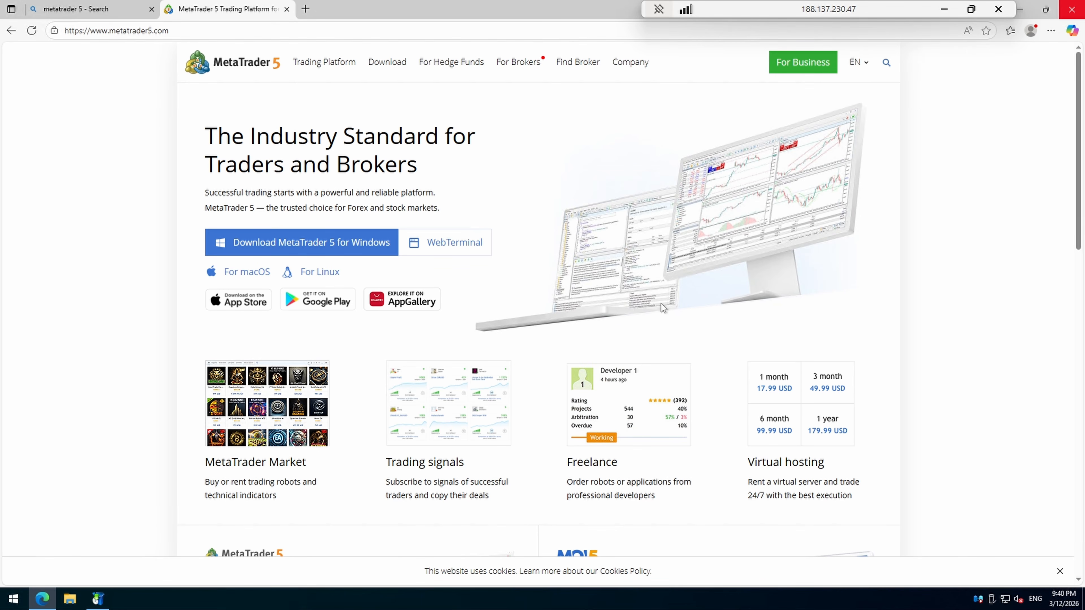
pyautogui.click(1075, 12)
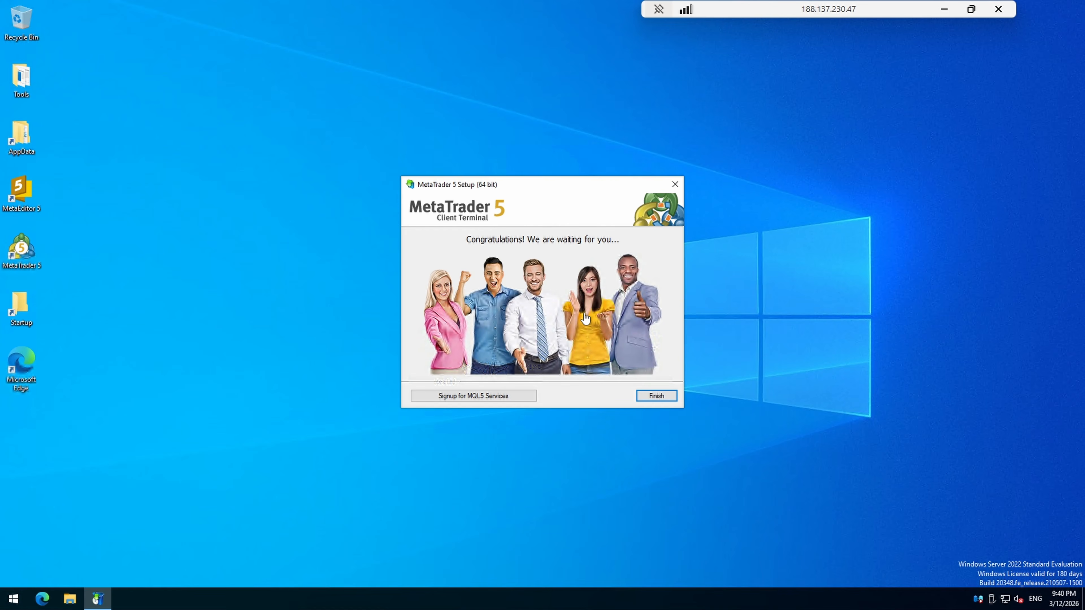
# Step: Launch MetaTrader 5 and choose a MetaQuotes Ltd. demo account
pyautogui.click(653, 396)
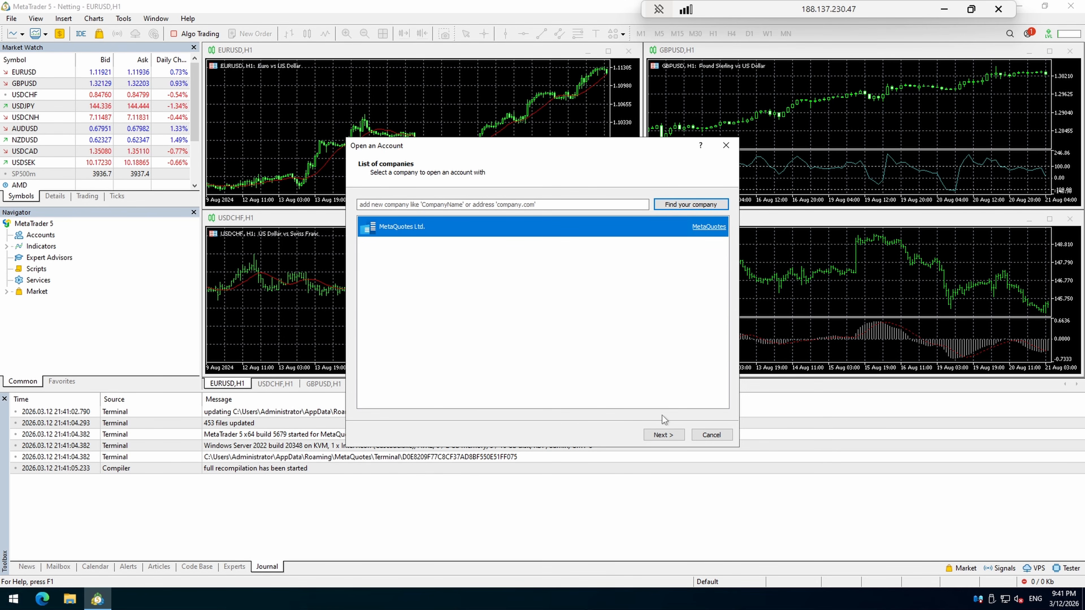
pyautogui.click(661, 435)
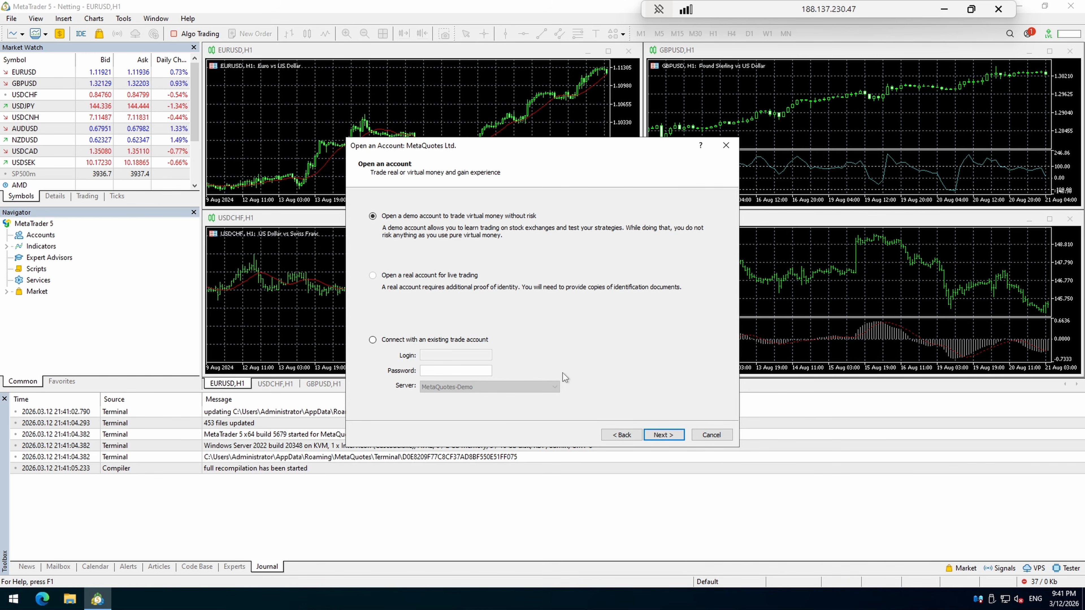
pyautogui.click(660, 438)
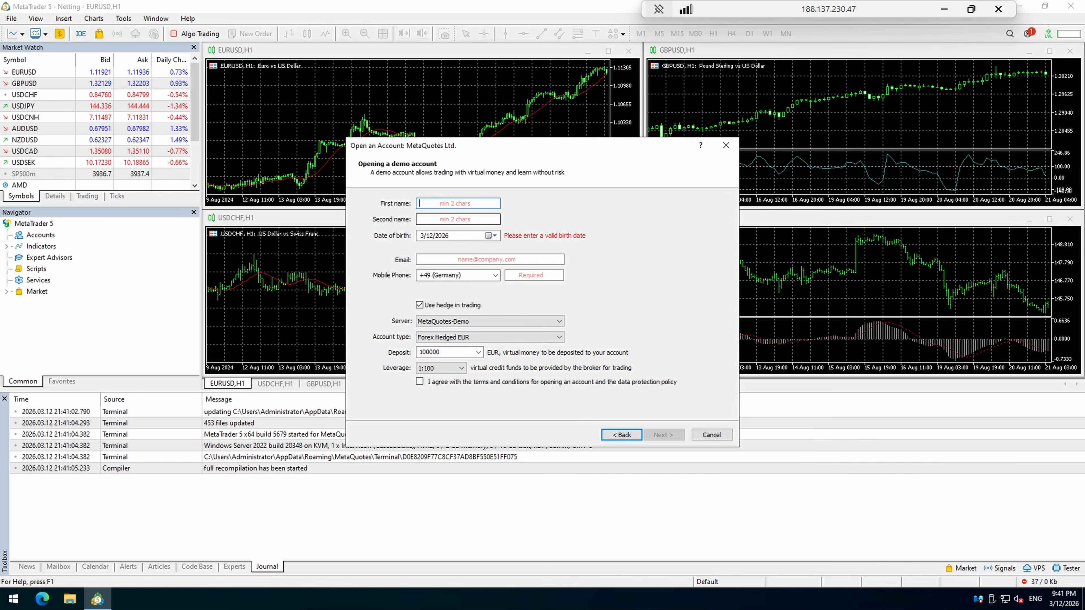
# Step: Enter the first and second names and the birth year in the demo-account form
pyautogui.write('Name')
pyautogui.press('Tab')
pyautogui.write('Name')
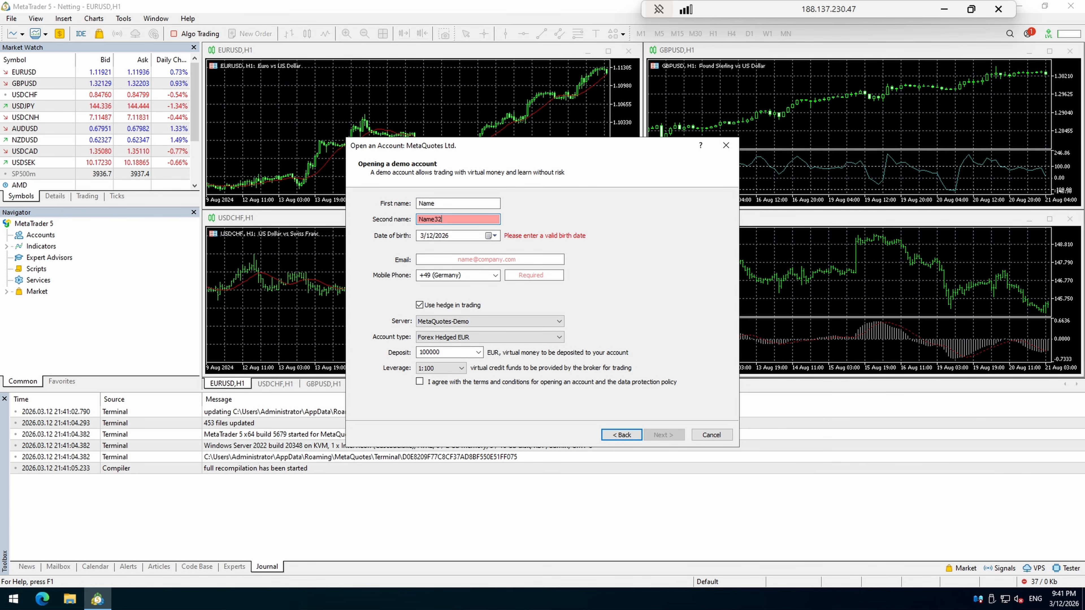
pyautogui.press('BackSpace')
pyautogui.press('BackSpace')
pyautogui.press('BackSpace')
pyautogui.write('dw')
pyautogui.press('Tab')
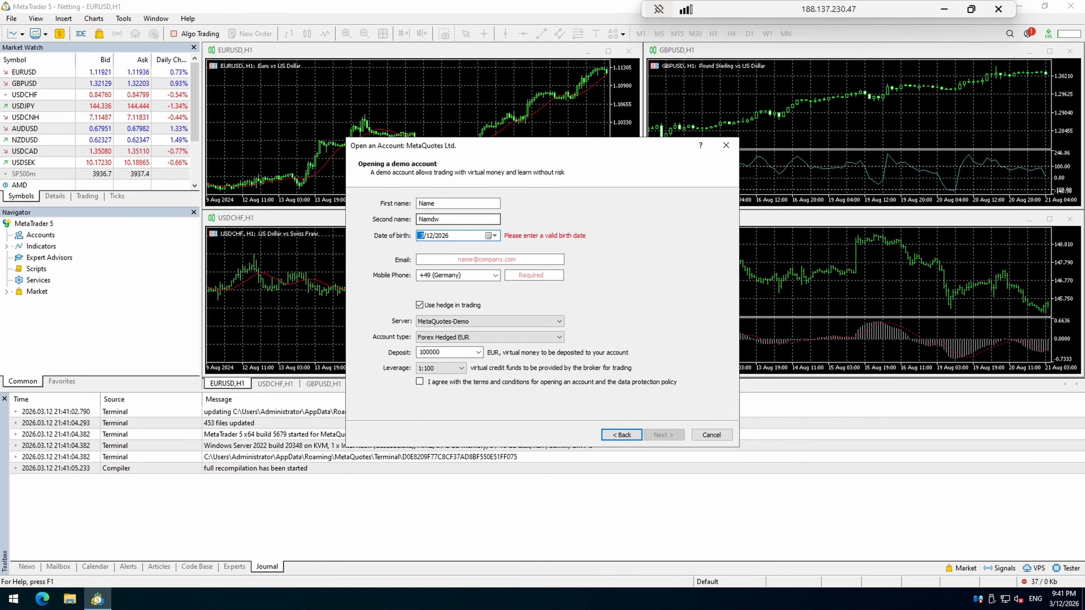
pyautogui.press('Tab')
pyautogui.press('Tab')
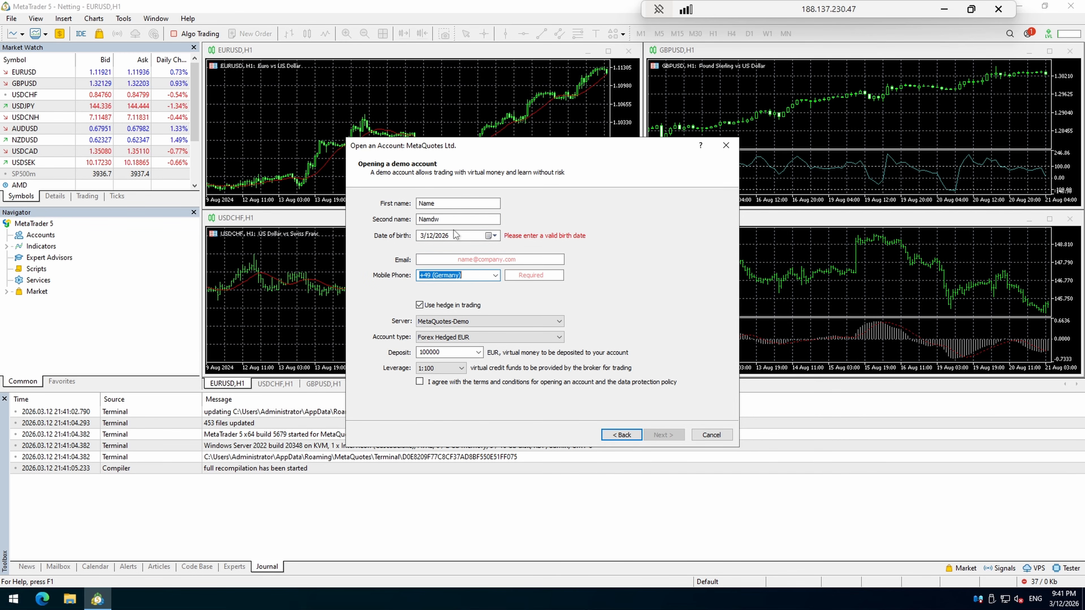
pyautogui.click(452, 236)
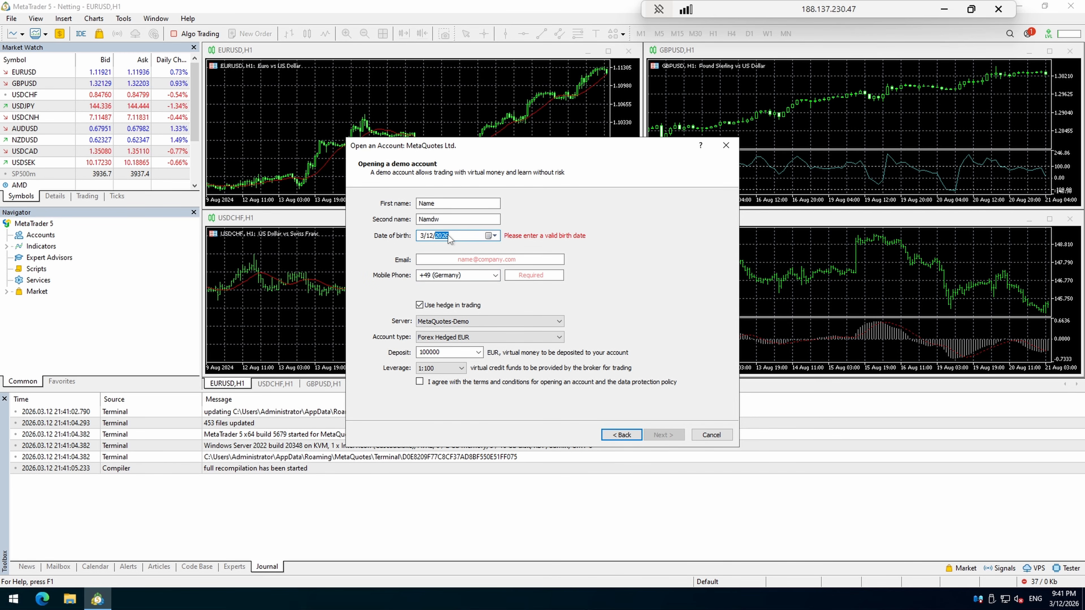
pyautogui.write('1996')
# Step: Fill in the e-mail address and phone number, then close the demo-account form
pyautogui.click(470, 259)
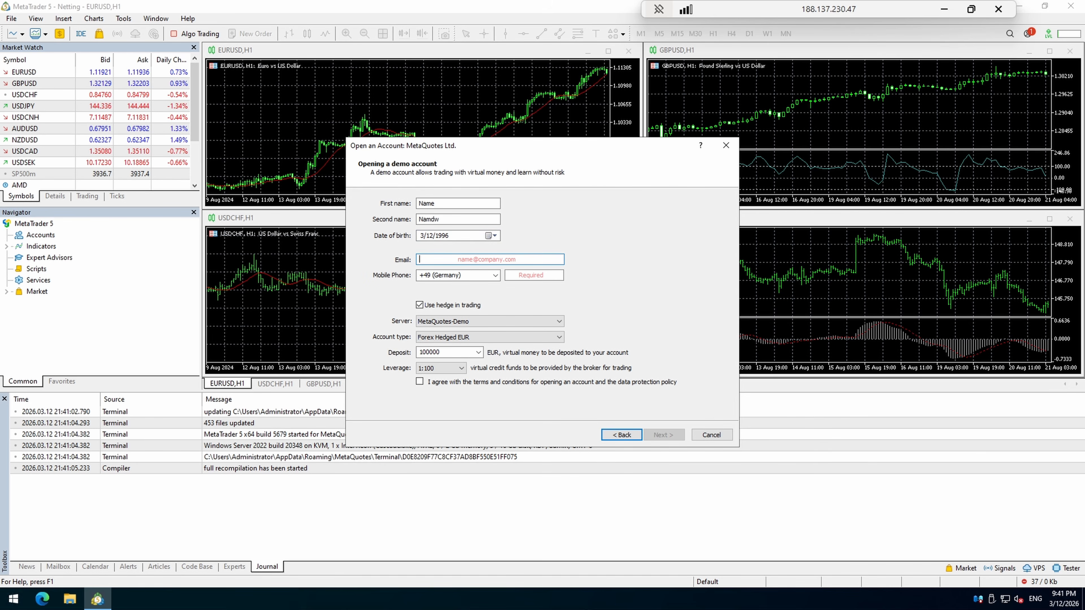
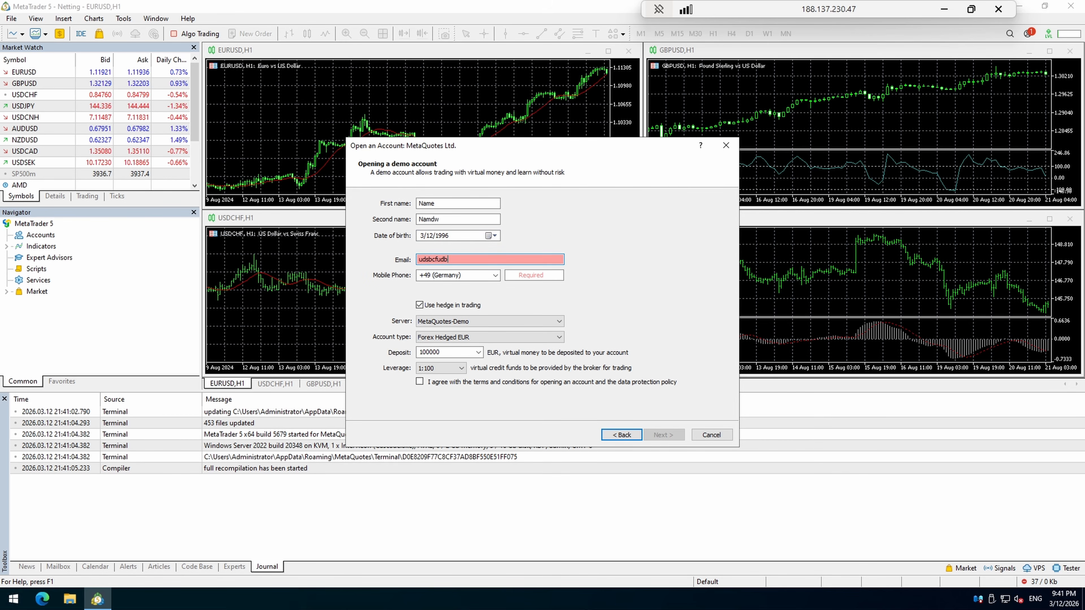
pyautogui.press('Tab')
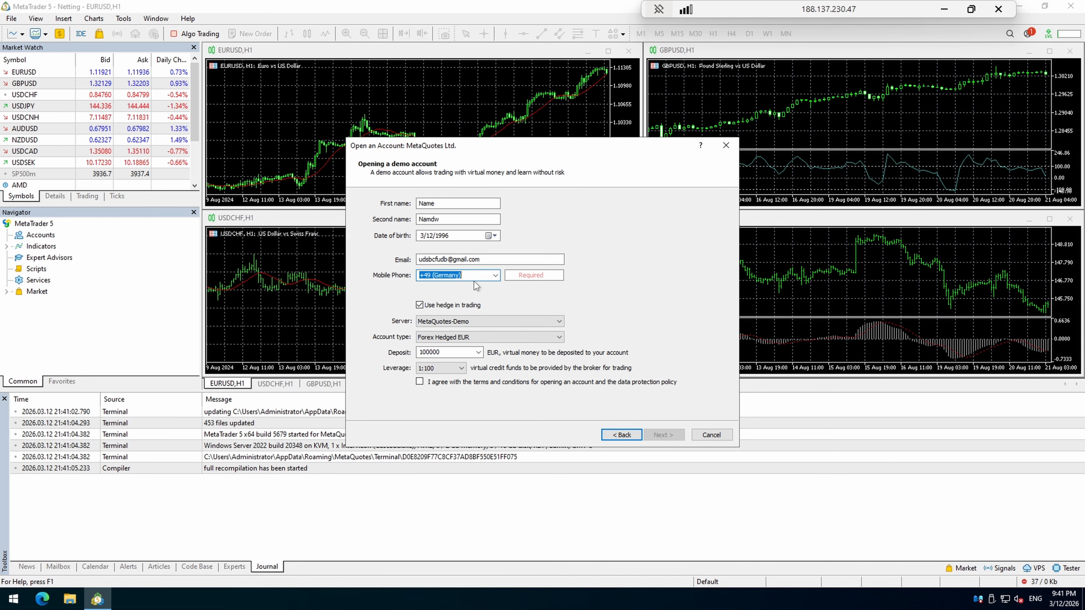
pyautogui.click(509, 277)
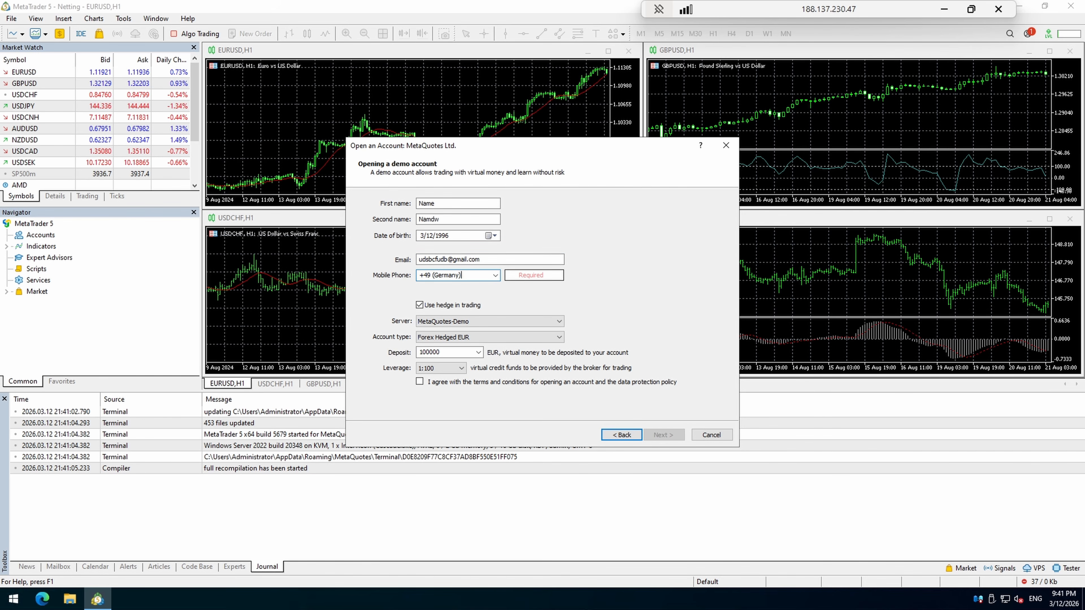
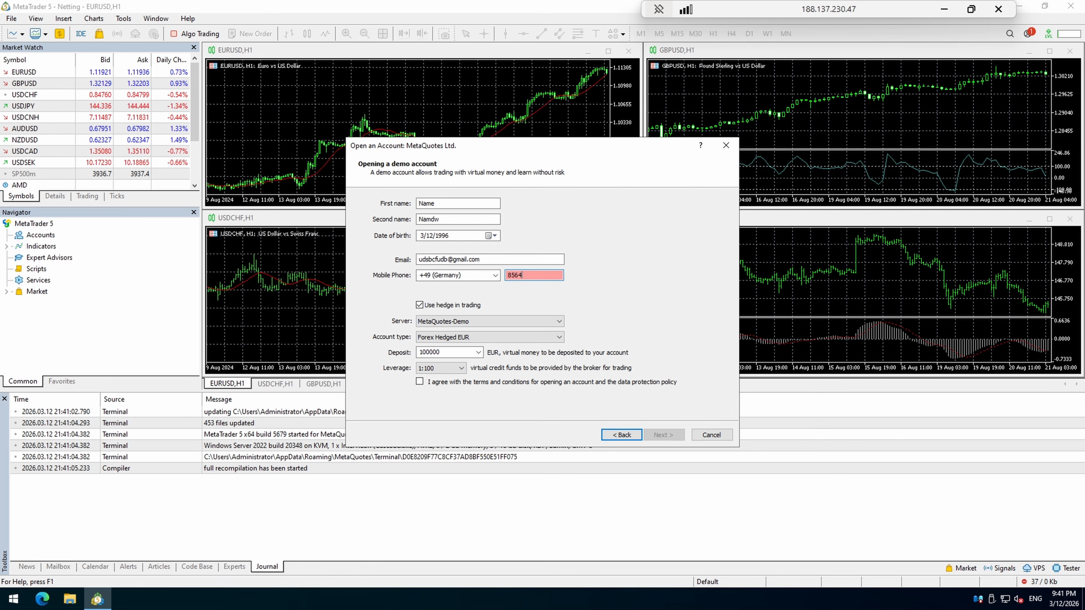
pyautogui.click(726, 145)
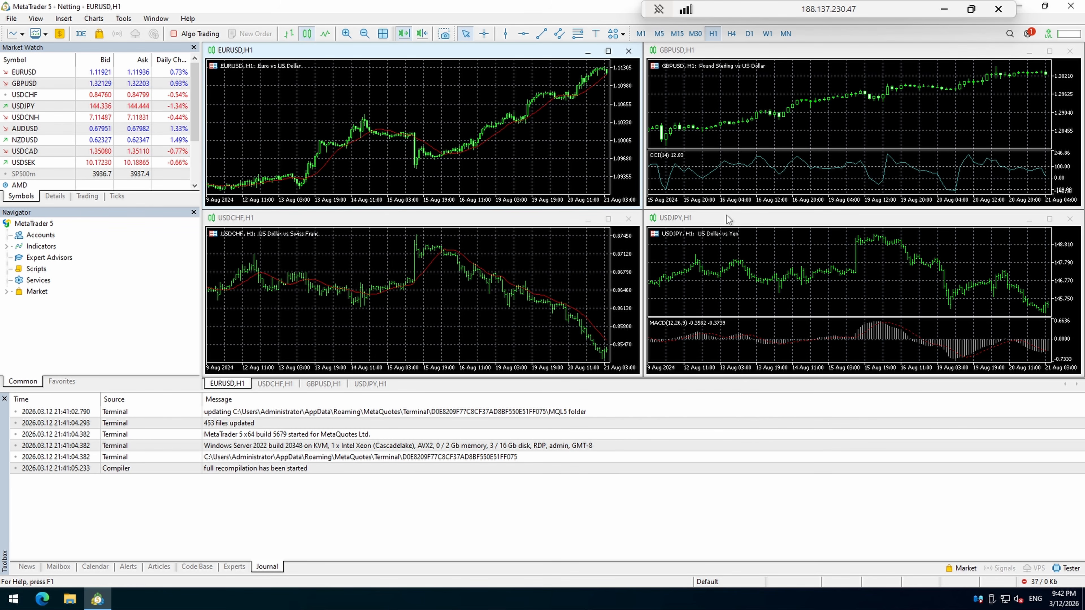